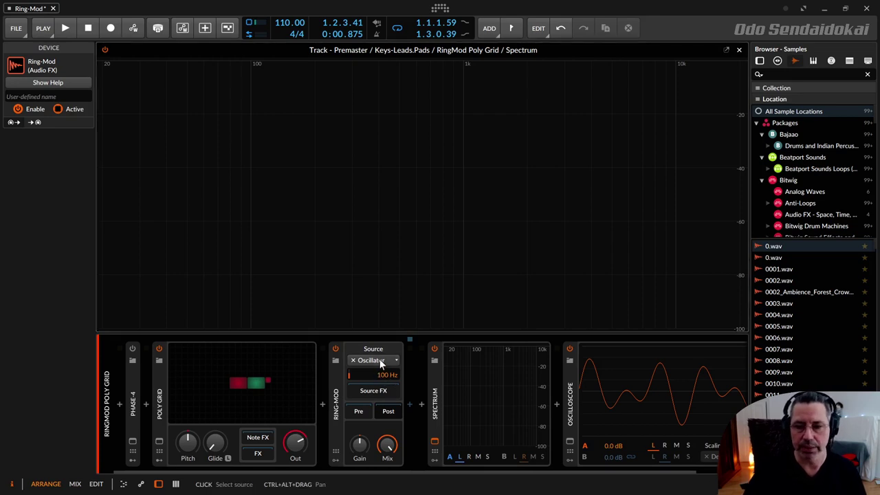
Review the tracks available as Ring-Mod's modulation source and keep Oscillator selected.
{"action": "left_click", "coordinate": [379, 362]}
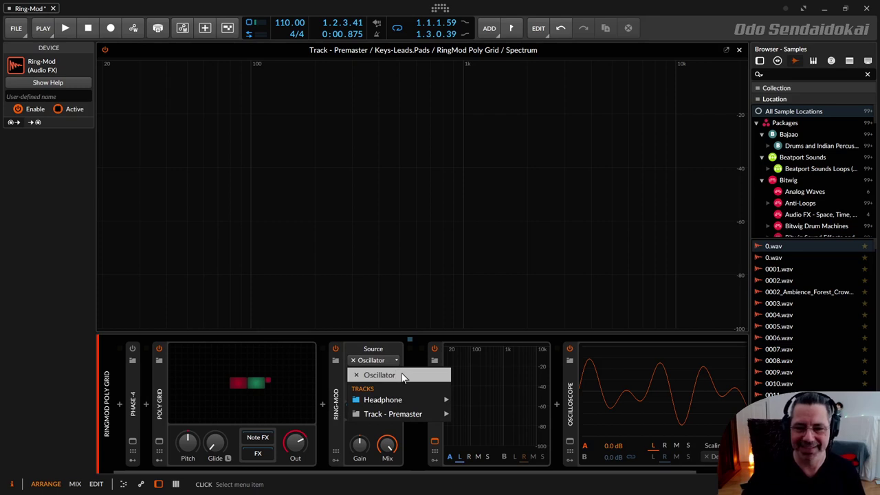
{"action": "mouse_move", "coordinate": [389, 425]}
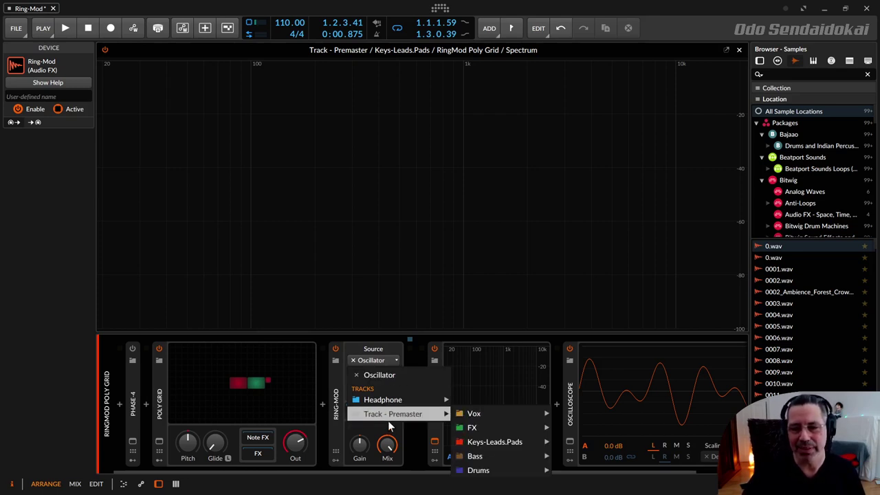
{"action": "mouse_move", "coordinate": [469, 419]}
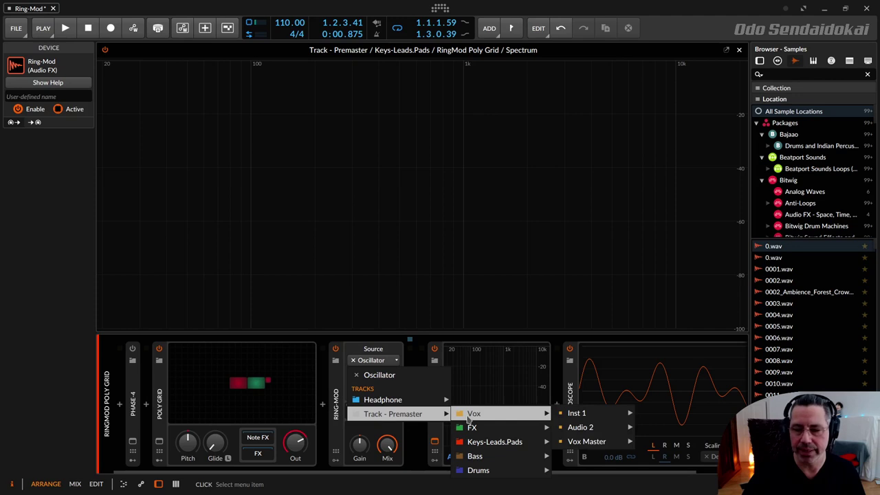
{"action": "mouse_move", "coordinate": [504, 432]}
{"action": "mouse_move", "coordinate": [561, 431]}
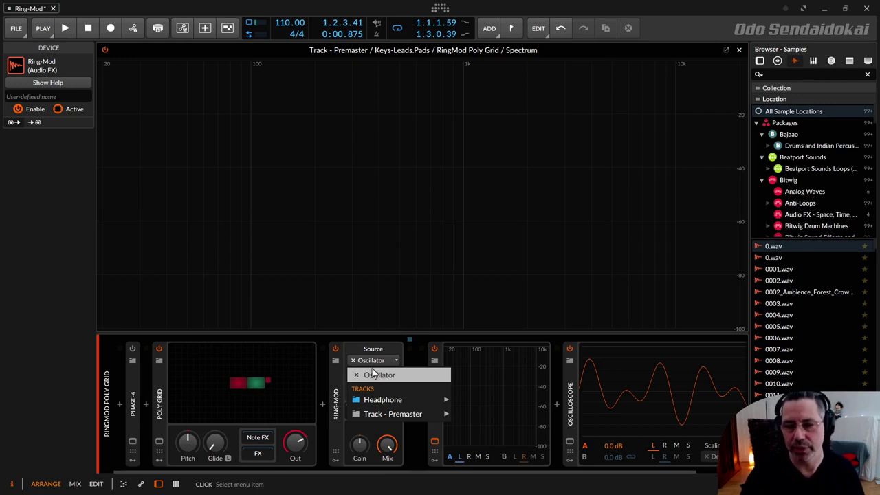
{"action": "left_click", "coordinate": [377, 380]}
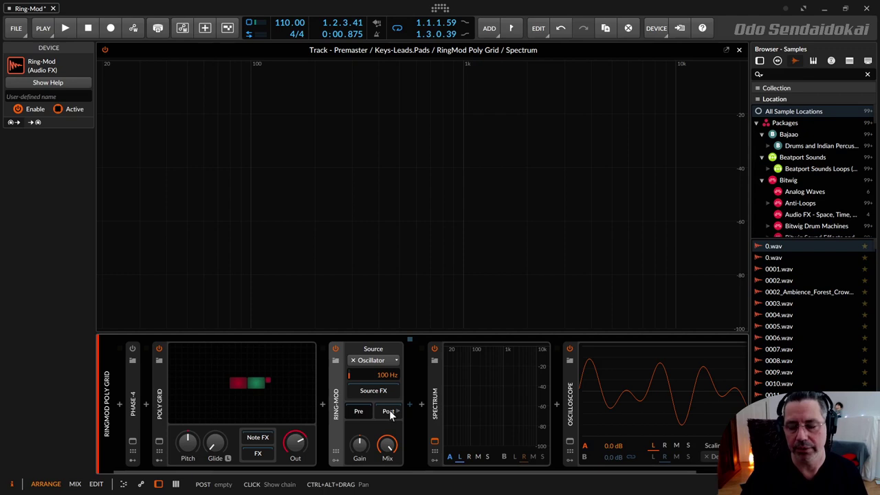
Lower the Ring-Mod mix to 0 %, raise it to 20 % and increase it a little more to compare the spectrum.
{"action": "mouse_move", "coordinate": [359, 445]}
{"action": "left_mouse_down"}
{"action": "mouse_move", "coordinate": [359, 421]}
{"action": "mouse_move", "coordinate": [359, 452]}
{"action": "left_mouse_up"}
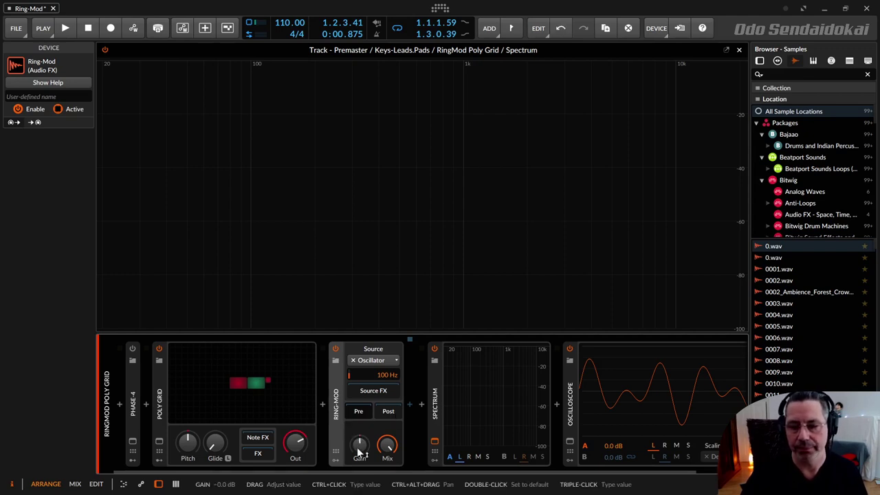
{"action": "left_click_drag", "start_coordinate": [360, 453], "coordinate": [389, 455]}
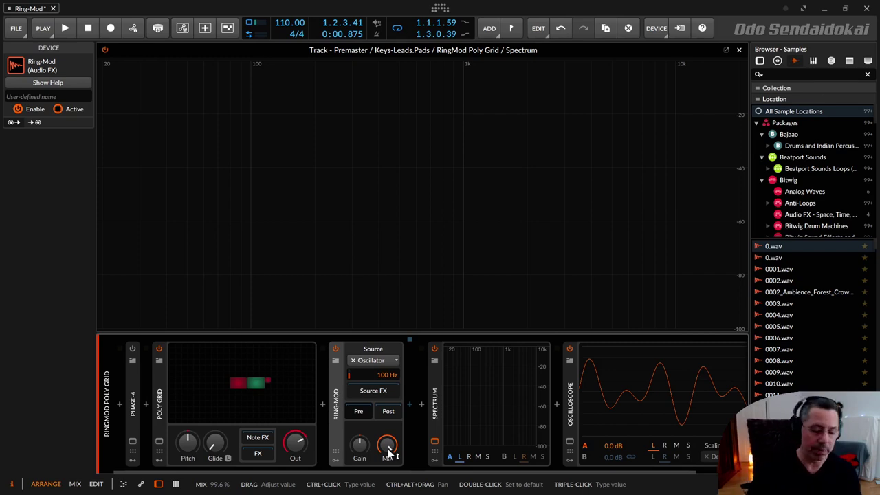
{"action": "left_click_drag", "start_coordinate": [389, 454], "coordinate": [390, 492]}
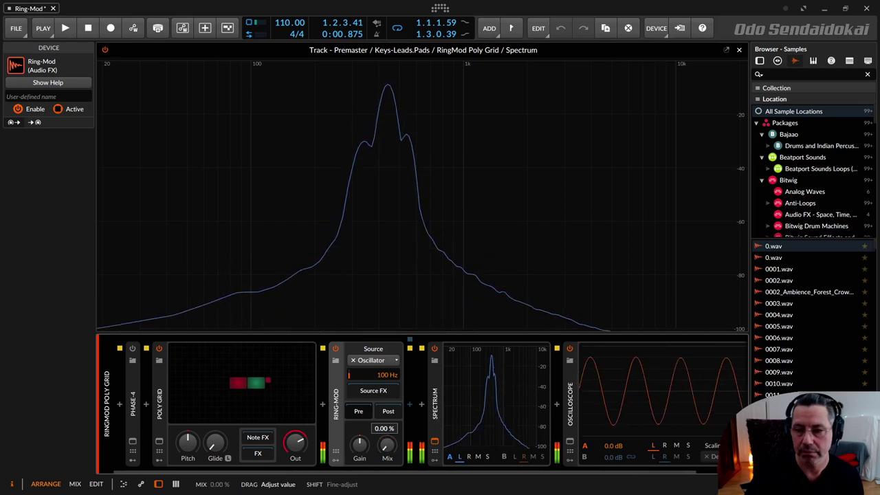
{"action": "mouse_move", "coordinate": [387, 445]}
{"action": "left_mouse_down"}
{"action": "mouse_move", "coordinate": [387, 420]}
{"action": "mouse_move", "coordinate": [387, 431]}
{"action": "left_mouse_up"}
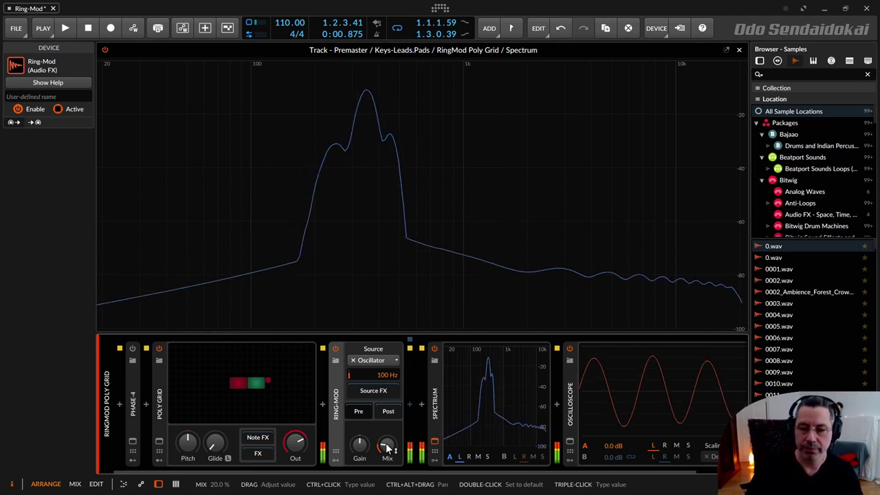
{"action": "left_click_drag", "start_coordinate": [388, 449], "coordinate": [388, 436]}
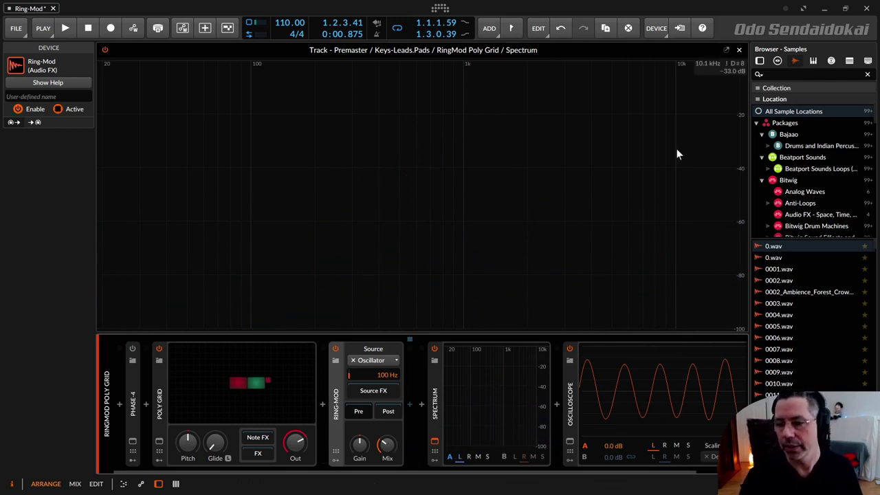
Close the expanded Spectrum display and load the default preset into Polysynth on the Default track.
{"action": "left_click", "coordinate": [739, 49]}
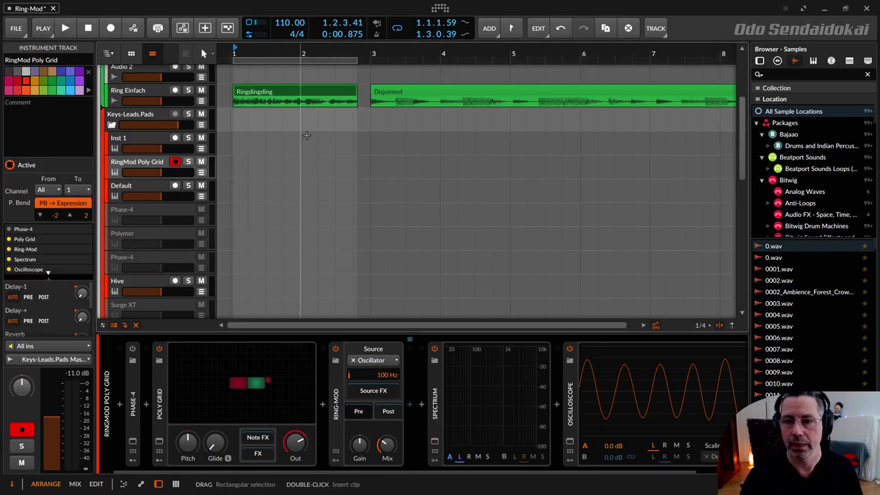
{"action": "left_click", "coordinate": [134, 183]}
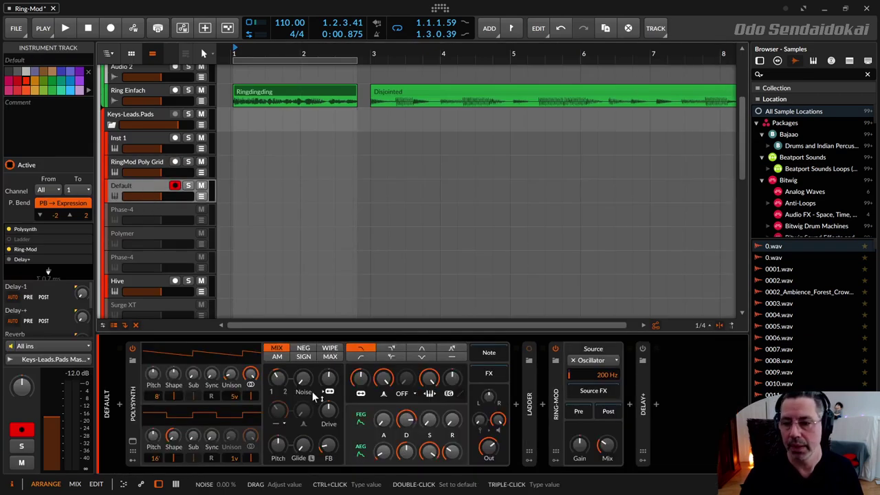
{"action": "left_click", "coordinate": [137, 400]}
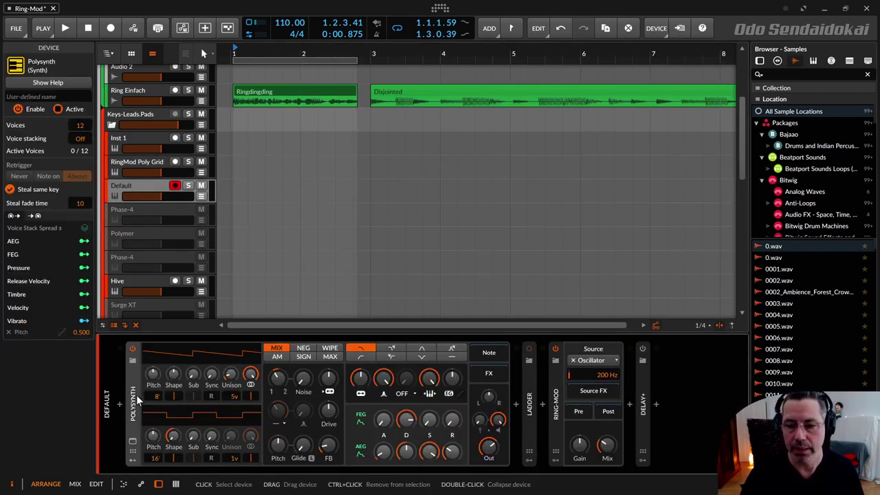
{"action": "right_click", "coordinate": [137, 400]}
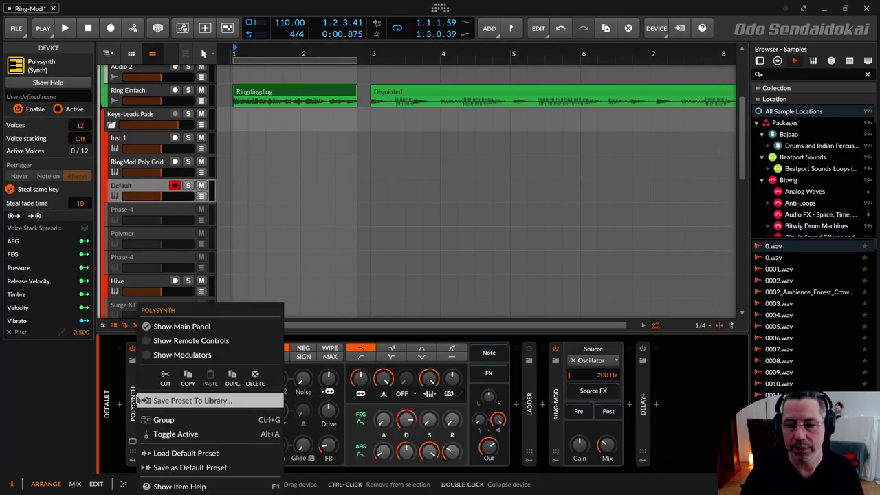
{"action": "left_click", "coordinate": [186, 453]}
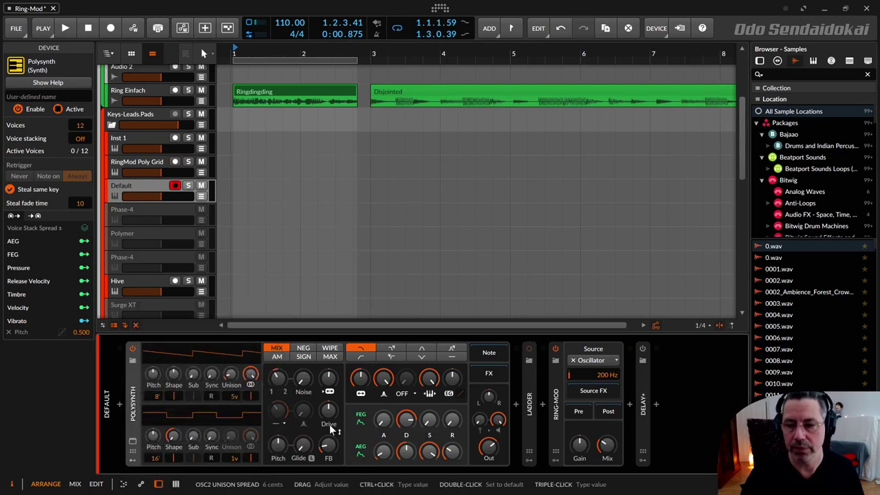
{"action": "left_click", "coordinate": [133, 459]}
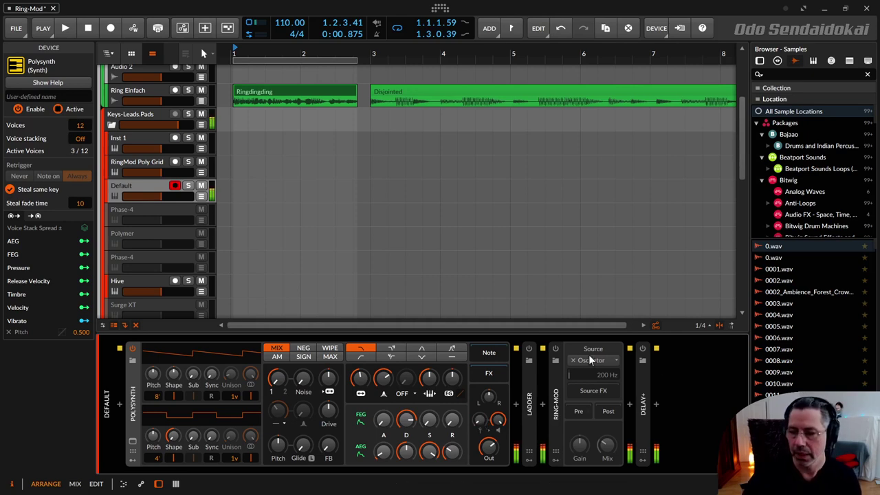
Enable the Ring-Mod device on the Default track and raise its mix.
{"action": "left_click", "coordinate": [555, 348]}
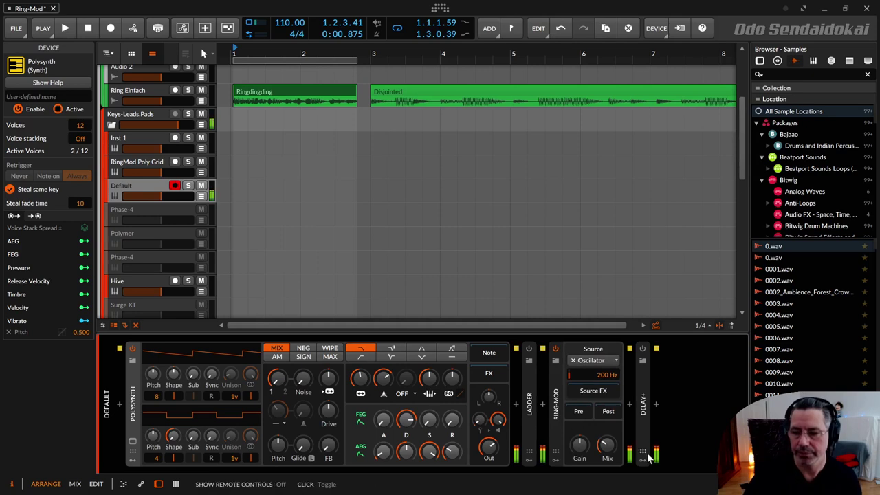
{"action": "left_click_drag", "start_coordinate": [607, 445], "coordinate": [612, 413]}
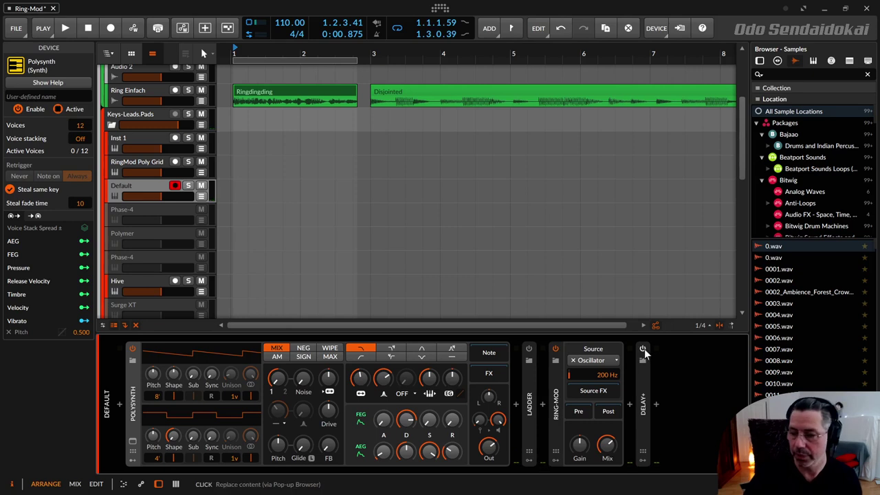
Switch on the Delay+ device after Ring-Mod, check its settings and collapse it.
{"action": "left_click", "coordinate": [642, 348]}
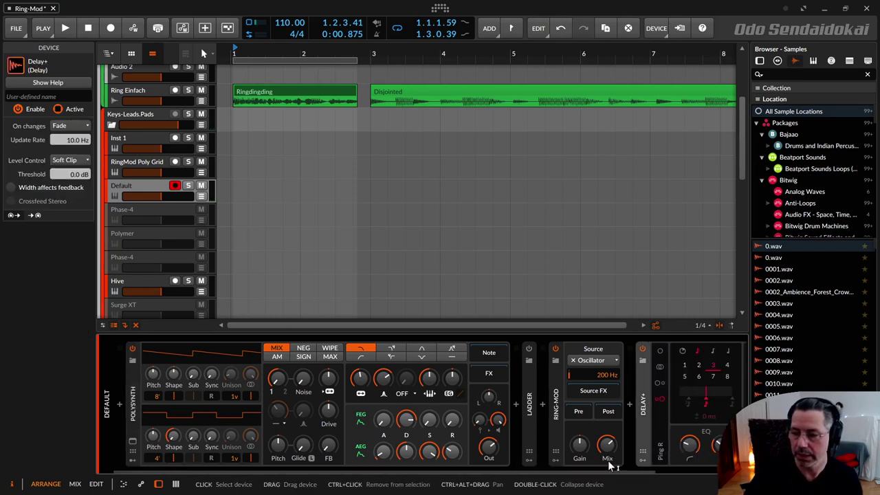
{"action": "left_click_drag", "start_coordinate": [589, 473], "coordinate": [683, 473]}
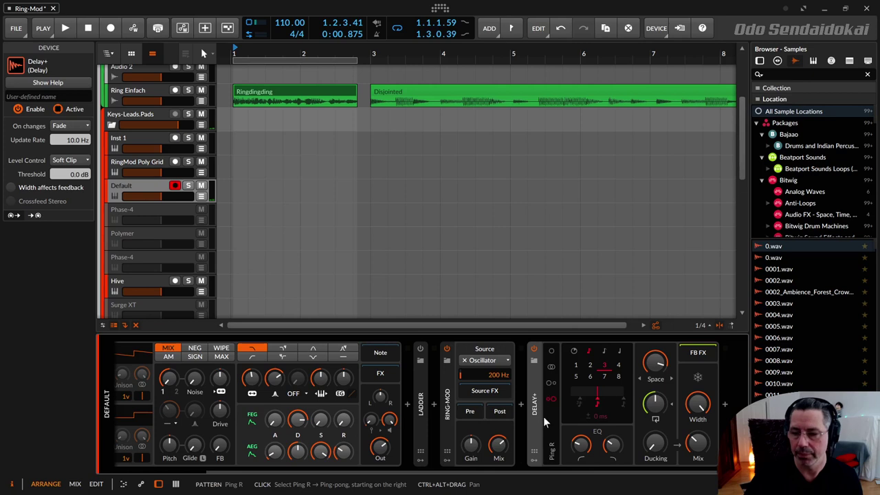
{"action": "double_click", "coordinate": [535, 434]}
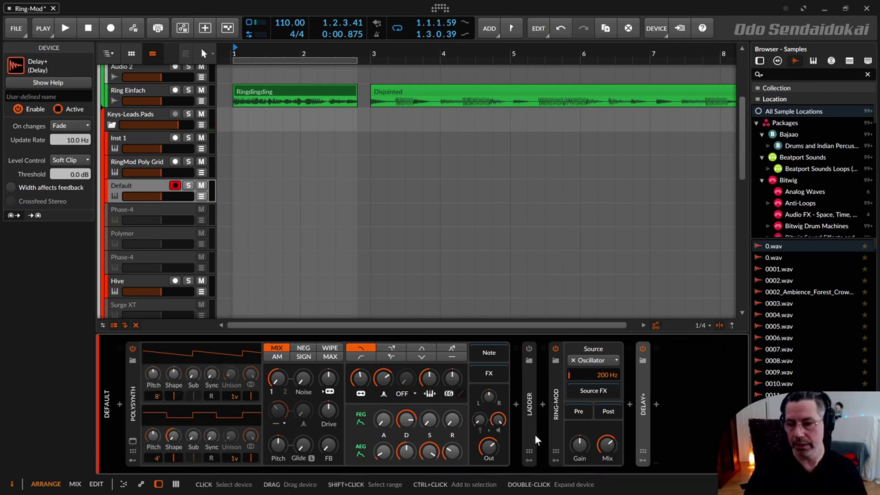
Sweep the Ring-Mod mix between 0 % and 100 %, leave it fully wet, and set its oscillator frequency to 526 Hz.
{"action": "left_click_drag", "start_coordinate": [606, 443], "coordinate": [606, 450]}
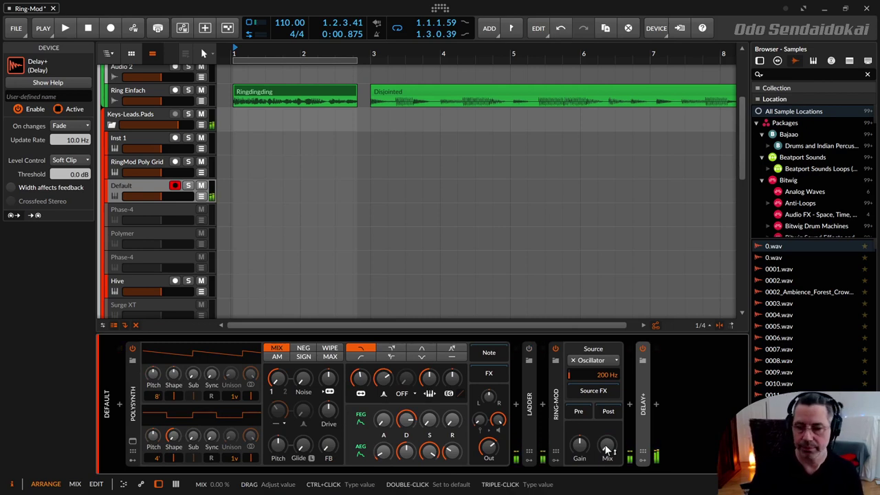
{"action": "left_click_drag", "start_coordinate": [606, 449], "coordinate": [606, 449]}
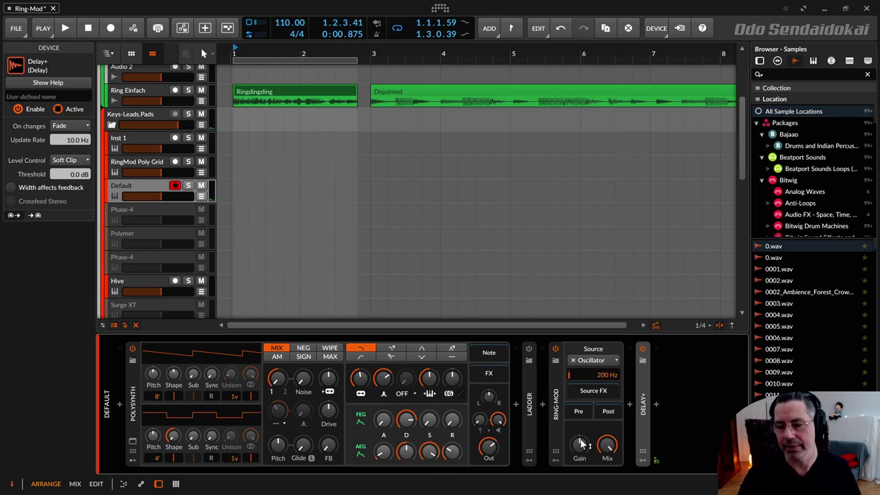
{"action": "left_click_drag", "start_coordinate": [612, 445], "coordinate": [611, 454]}
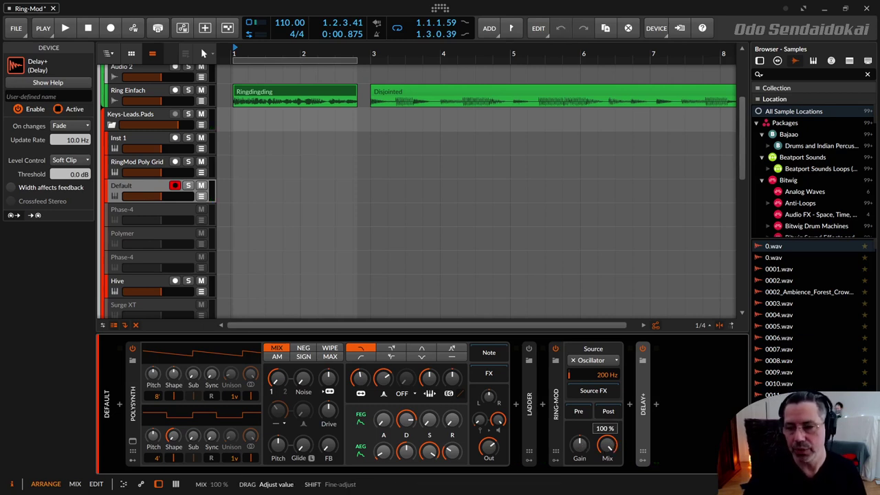
{"action": "double_click", "coordinate": [615, 446]}
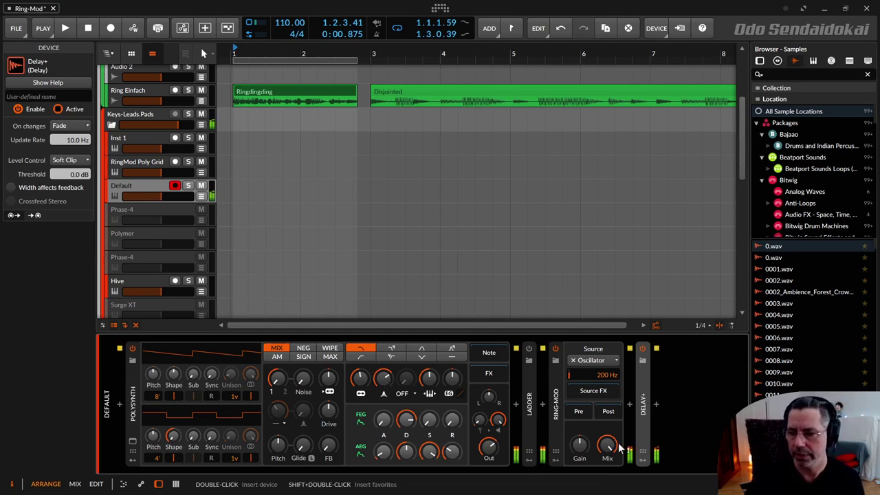
{"action": "left_click_drag", "start_coordinate": [607, 445], "coordinate": [607, 475]}
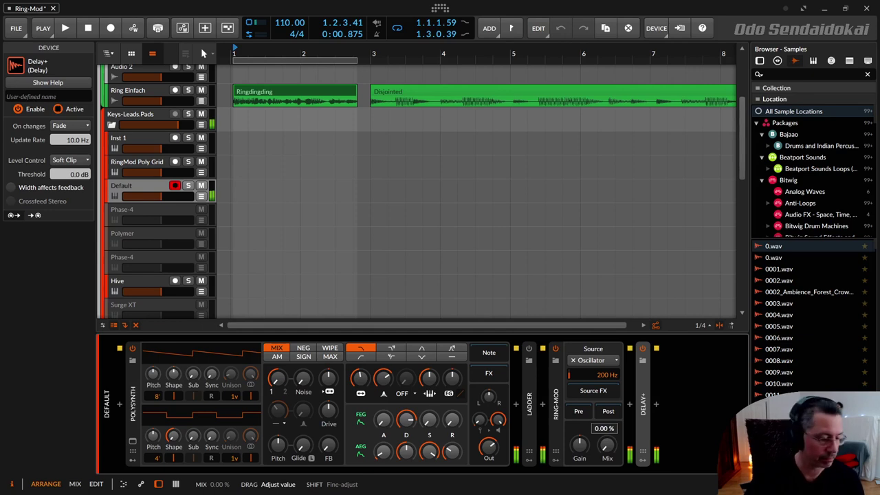
{"action": "left_click_drag", "start_coordinate": [607, 474], "coordinate": [607, 446]}
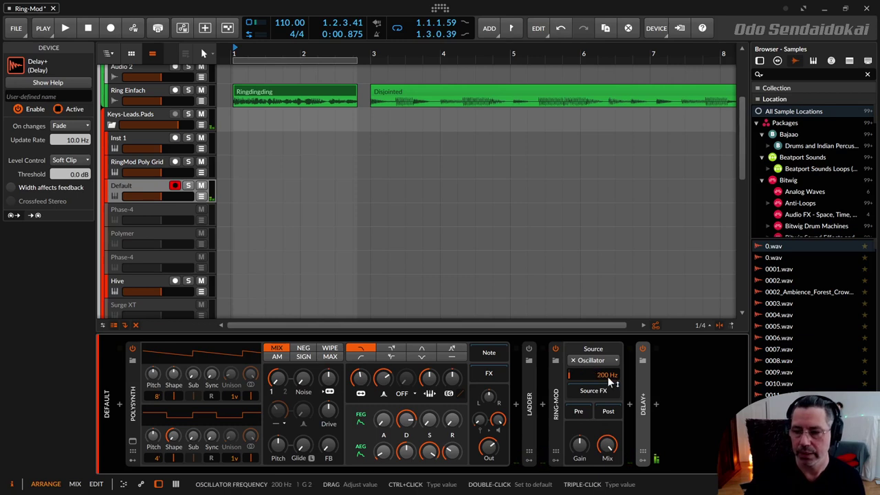
{"action": "mouse_move", "coordinate": [608, 383]}
{"action": "left_mouse_down"}
{"action": "mouse_move", "coordinate": [609, 359]}
{"action": "mouse_move", "coordinate": [613, 378]}
{"action": "left_mouse_up"}
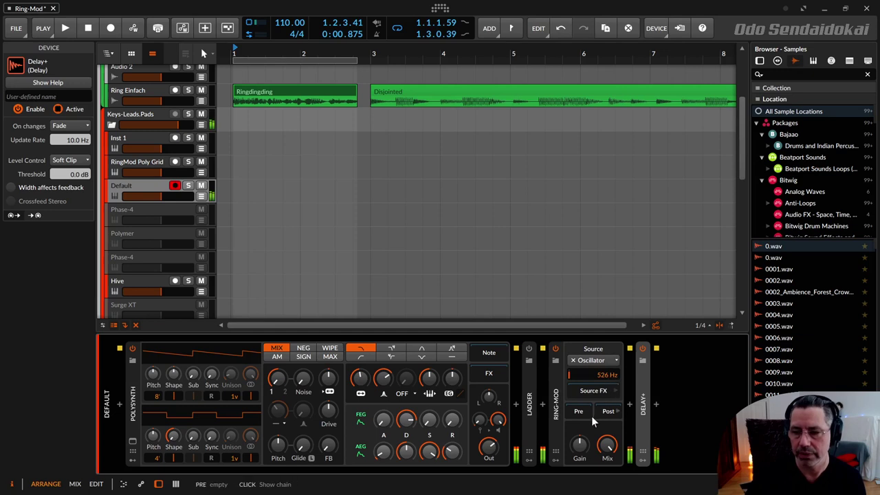
Set the Polysynth filter resonance to 100 %, lower its cutoff, and raise the pre-filter drive to +5.8 dB.
{"action": "mouse_move", "coordinate": [384, 389]}
{"action": "left_mouse_down"}
{"action": "mouse_move", "coordinate": [385, 361]}
{"action": "mouse_move", "coordinate": [386, 387]}
{"action": "left_mouse_up"}
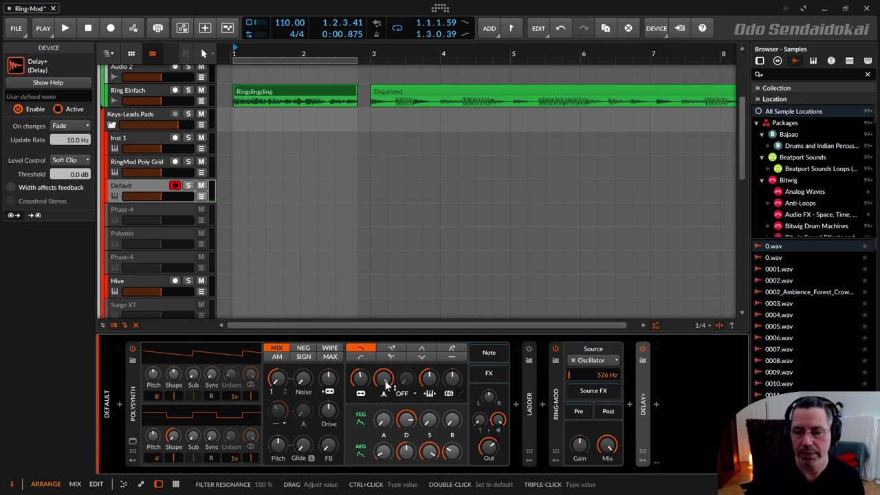
{"action": "left_click_drag", "start_coordinate": [360, 382], "coordinate": [360, 393]}
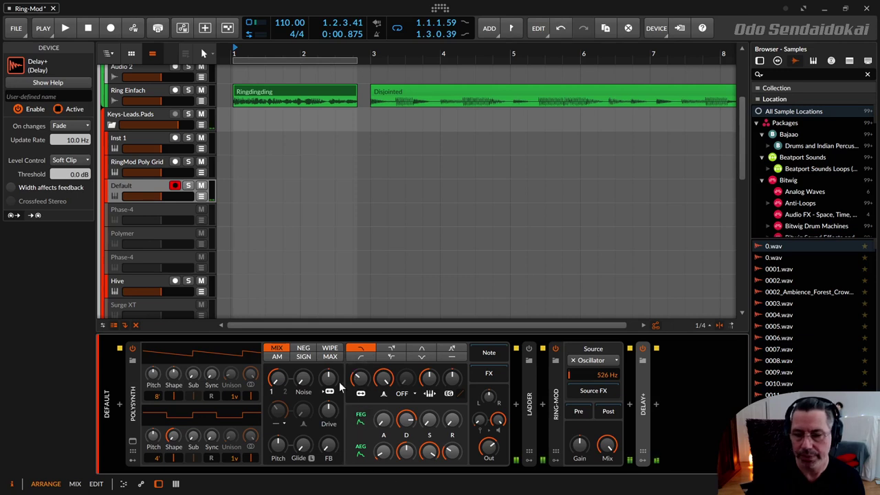
{"action": "left_click_drag", "start_coordinate": [329, 410], "coordinate": [330, 411]}
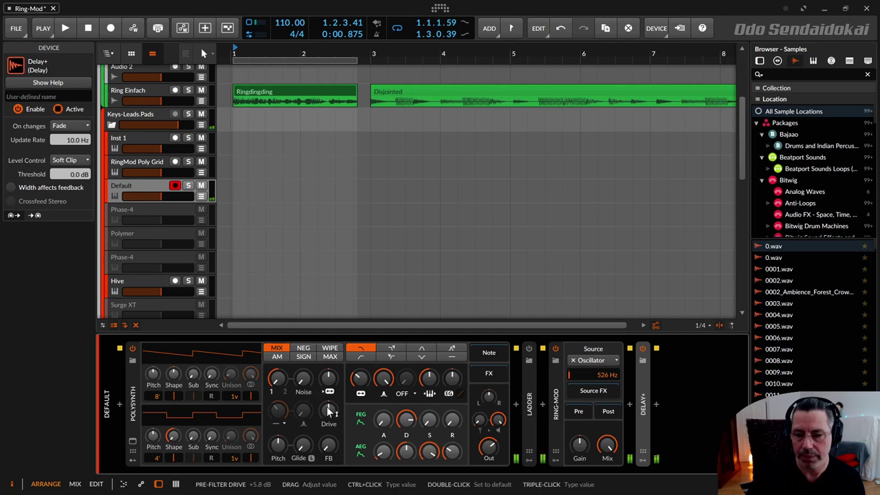
Raise the Ring-Mod gain to +6.3 dB and open the Polysynth filter frequency to 298 Hz.
{"action": "left_click_drag", "start_coordinate": [579, 445], "coordinate": [579, 442]}
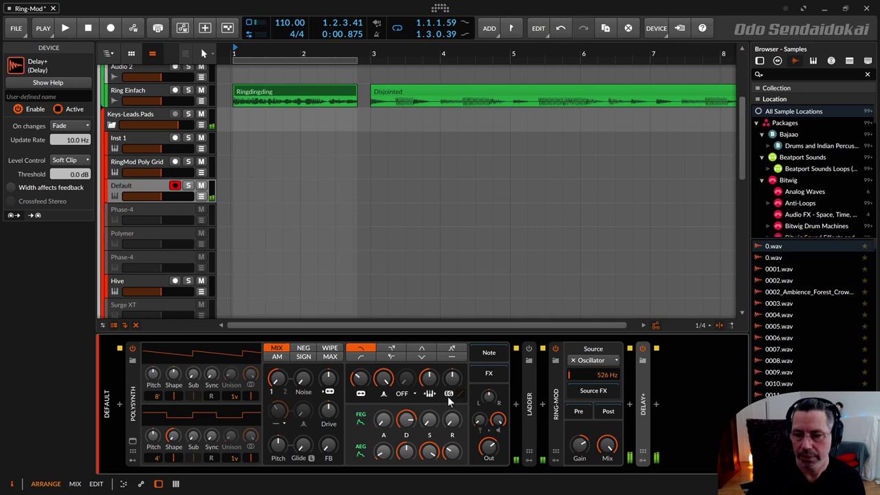
{"action": "left_click_drag", "start_coordinate": [358, 378], "coordinate": [359, 378]}
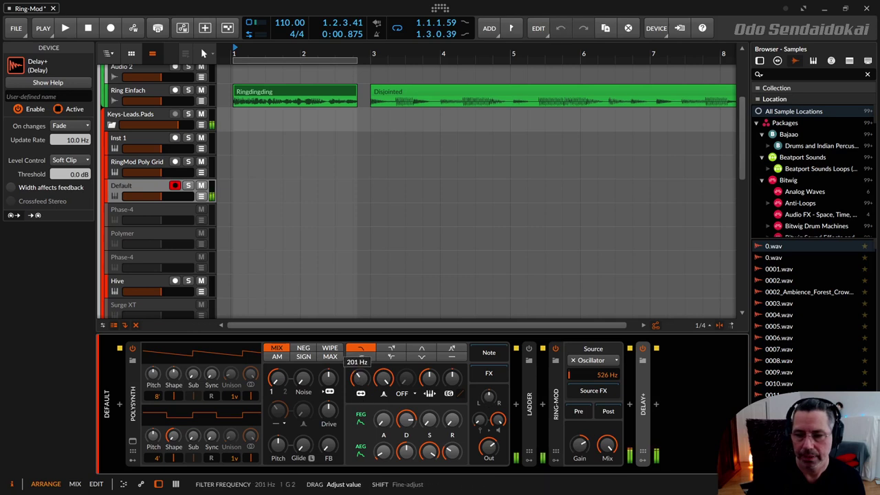
{"action": "left_click_drag", "start_coordinate": [359, 378], "coordinate": [359, 378]}
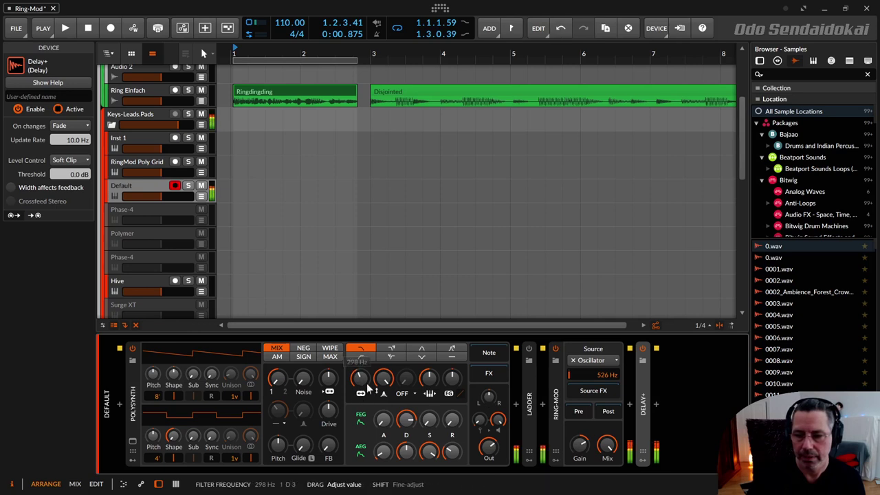
{"action": "left_click_drag", "start_coordinate": [580, 445], "coordinate": [580, 444]}
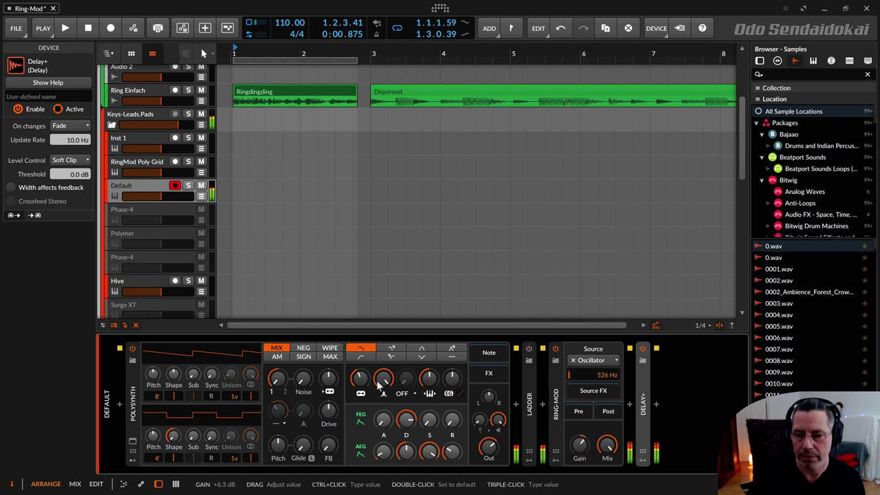
Sweep the Polysynth filter frequency up to 990 Hz and back down with the Low-pass (2-pole) filter.
{"action": "left_click_drag", "start_coordinate": [358, 378], "coordinate": [359, 377]}
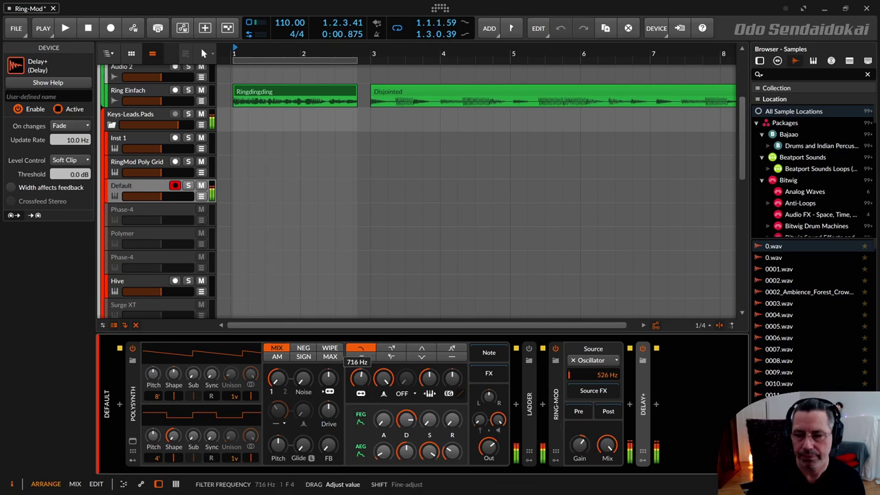
{"action": "left_click_drag", "start_coordinate": [359, 377], "coordinate": [359, 368]}
{"action": "right_click", "coordinate": [360, 377]}
{"action": "left_click", "coordinate": [358, 377]}
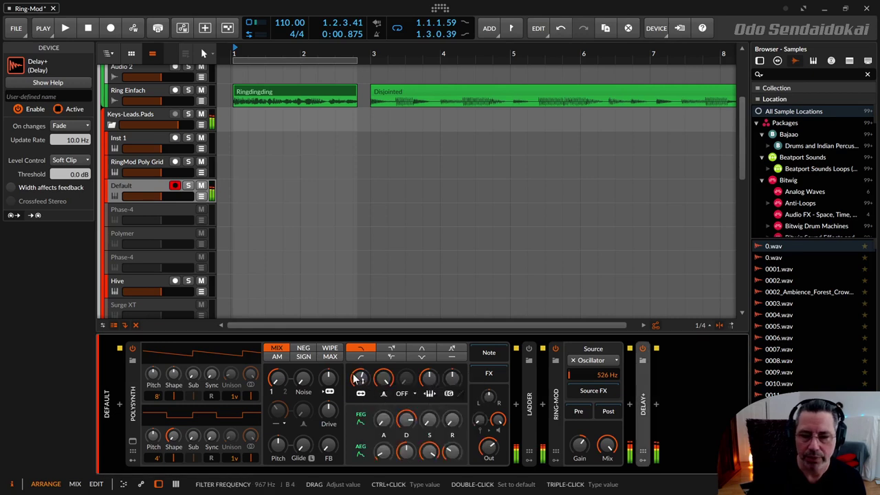
{"action": "left_click", "coordinate": [358, 377]}
{"action": "left_click_drag", "start_coordinate": [359, 378], "coordinate": [359, 377]}
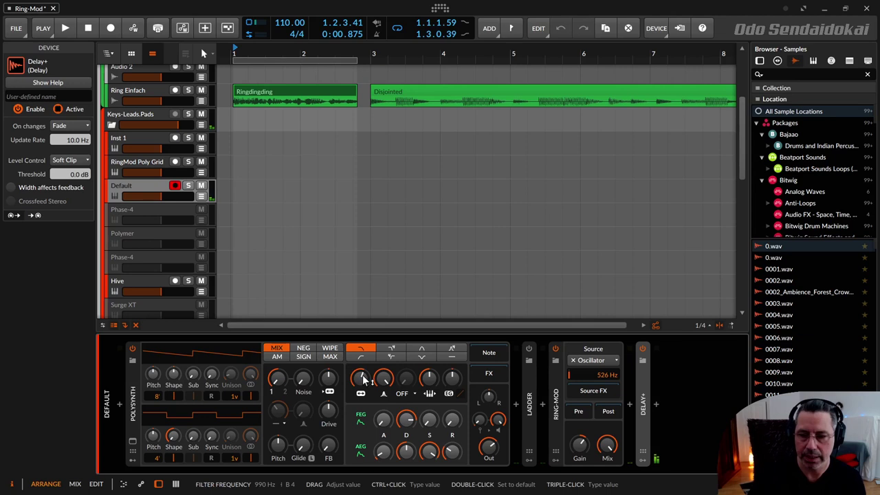
{"action": "left_click_drag", "start_coordinate": [359, 377], "coordinate": [358, 385]}
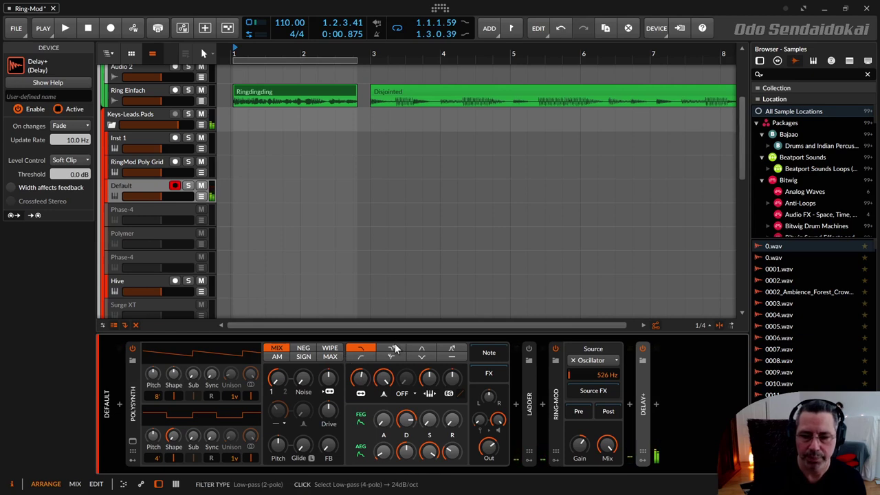
Switch the Polysynth filter to Low-pass (4-pole), reset the Ring-Mod gain to default, and sweep the filter frequency between 656 Hz and 1.55 kHz.
{"action": "left_click", "coordinate": [393, 348]}
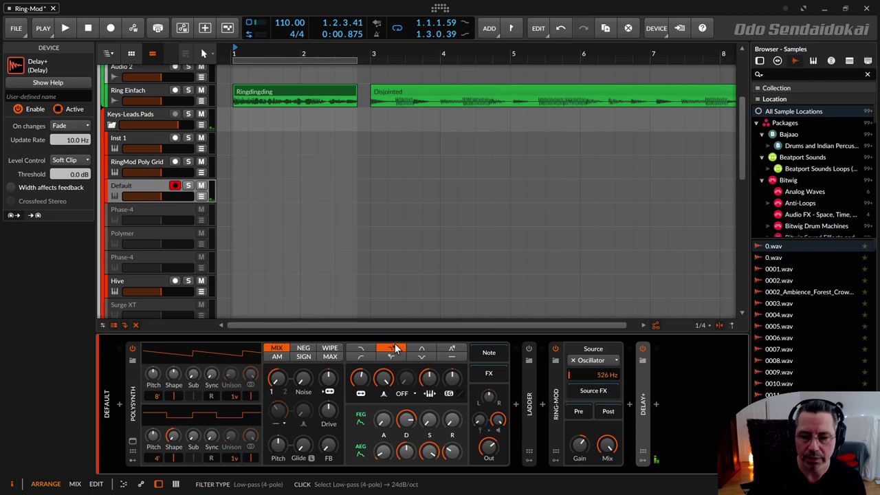
{"action": "left_click_drag", "start_coordinate": [364, 377], "coordinate": [364, 382]}
{"action": "double_click", "coordinate": [585, 447]}
{"action": "left_click_drag", "start_coordinate": [360, 378], "coordinate": [360, 380]}
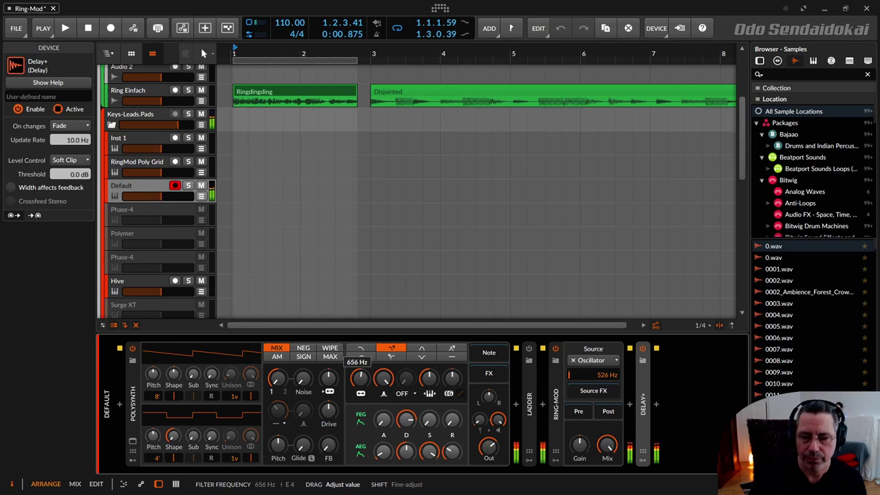
{"action": "left_click_drag", "start_coordinate": [359, 376], "coordinate": [359, 380]}
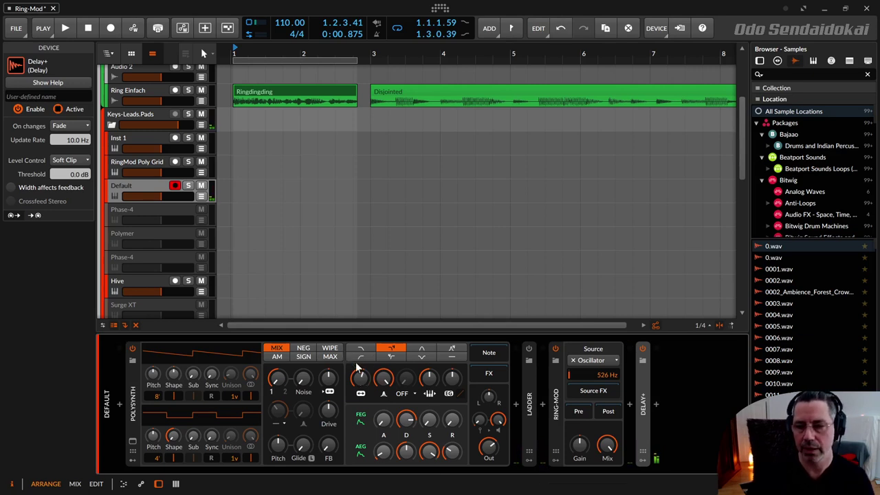
{"action": "left_click_drag", "start_coordinate": [361, 382], "coordinate": [360, 374]}
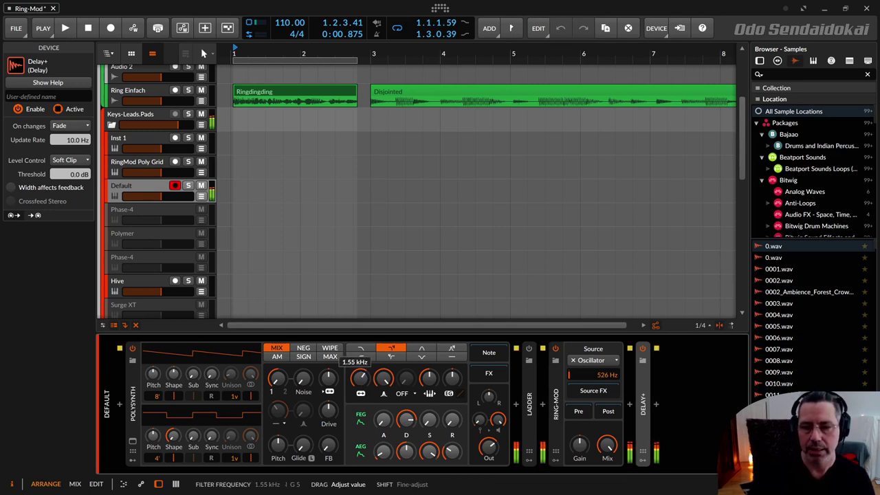
{"action": "left_click_drag", "start_coordinate": [358, 377], "coordinate": [359, 371]}
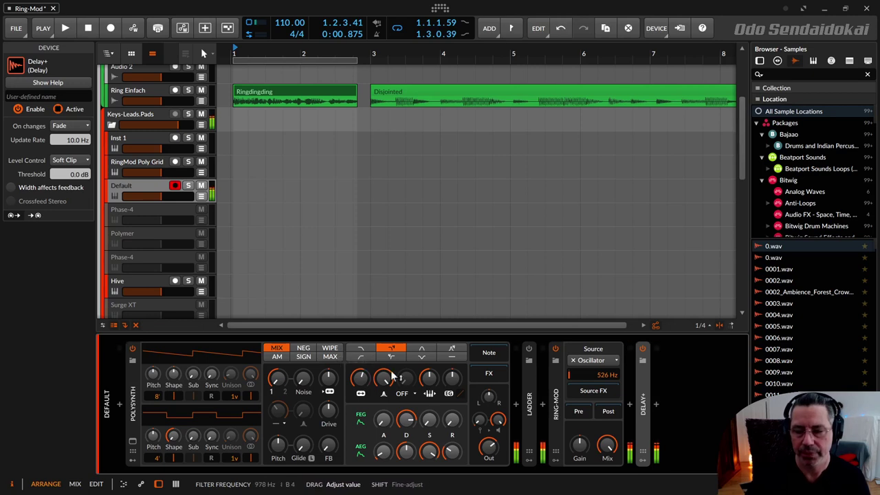
Switch the Polysynth filter to the steeper band-pass type and sweep its frequency between 167 Hz and 338 Hz.
{"action": "left_click", "coordinate": [452, 349]}
{"action": "left_click_drag", "start_coordinate": [360, 379], "coordinate": [361, 395]}
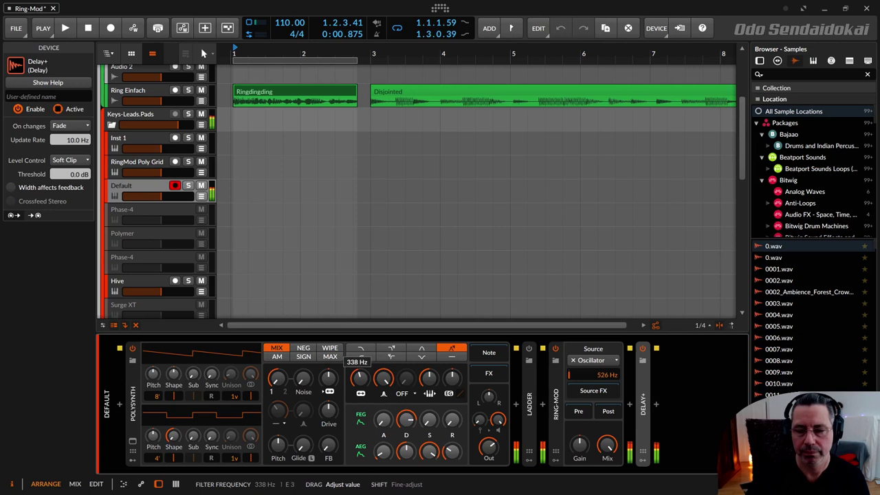
{"action": "left_click_drag", "start_coordinate": [359, 378], "coordinate": [359, 383]}
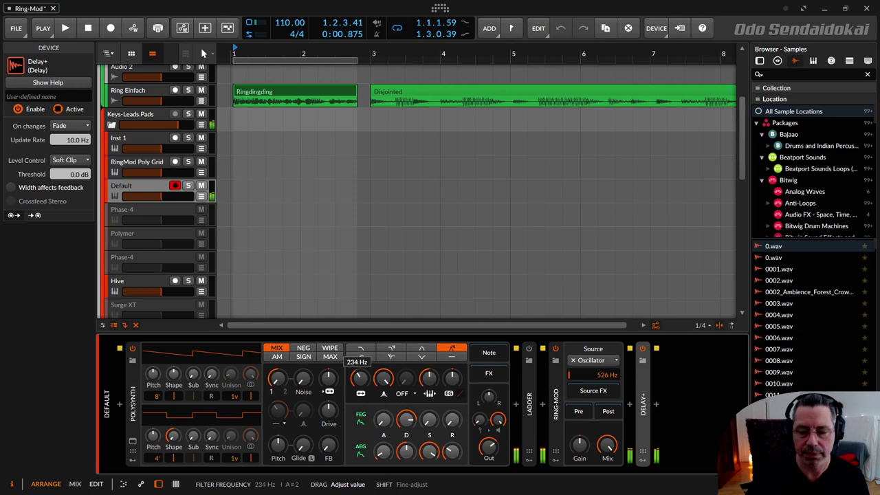
{"action": "left_click_drag", "start_coordinate": [359, 380], "coordinate": [359, 376]}
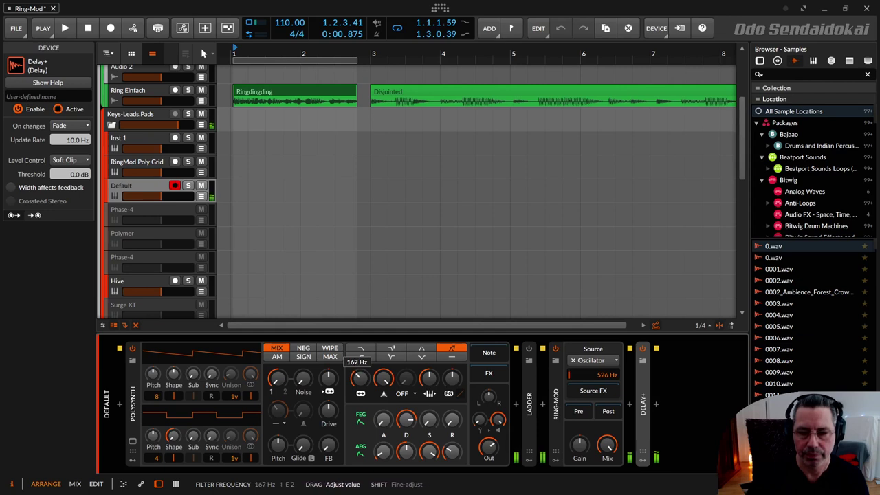
{"action": "left_click_drag", "start_coordinate": [359, 376], "coordinate": [358, 376]}
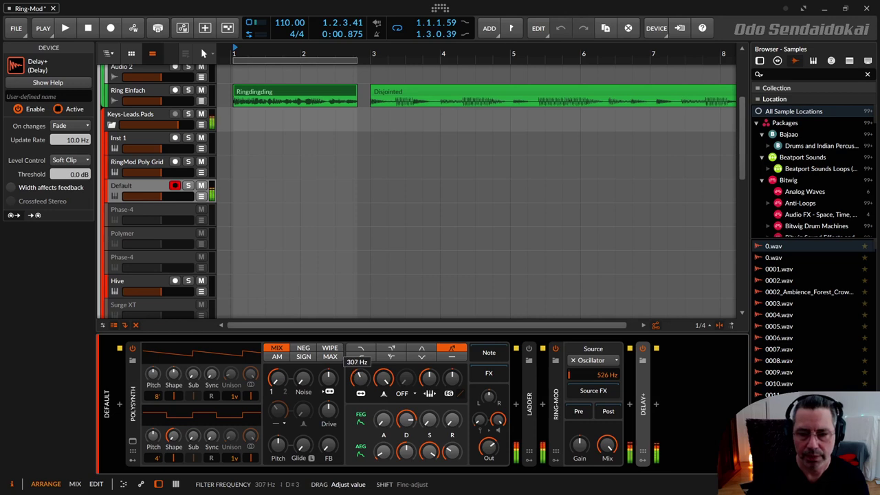
{"action": "left_click_drag", "start_coordinate": [359, 377], "coordinate": [358, 378]}
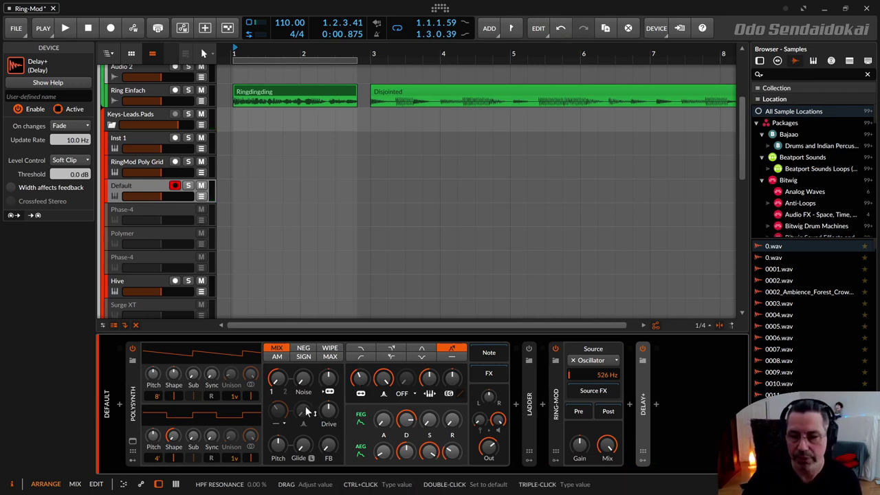
Set the Polysynth filter oscillator FM to -26.11 st and lower the Ring-Mod mix slightly.
{"action": "left_click_drag", "start_coordinate": [329, 379], "coordinate": [327, 397]}
{"action": "double_click", "coordinate": [329, 378]}
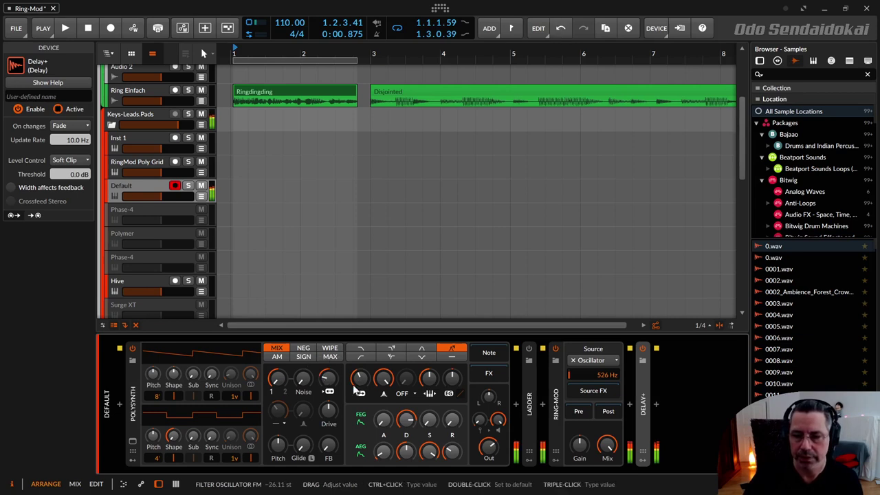
{"action": "left_click_drag", "start_coordinate": [607, 446], "coordinate": [607, 450]}
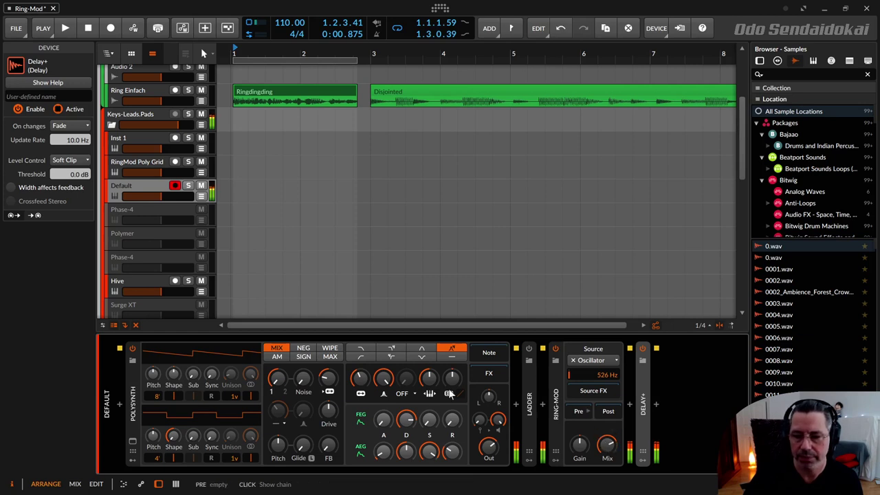
{"action": "left_click_drag", "start_coordinate": [359, 377], "coordinate": [359, 378]}
Return the Polysynth filter to Low-pass (4-pole) and sweep its frequency from 365 Hz up to 1.73 kHz and down to 343 Hz.
{"action": "left_click", "coordinate": [391, 350]}
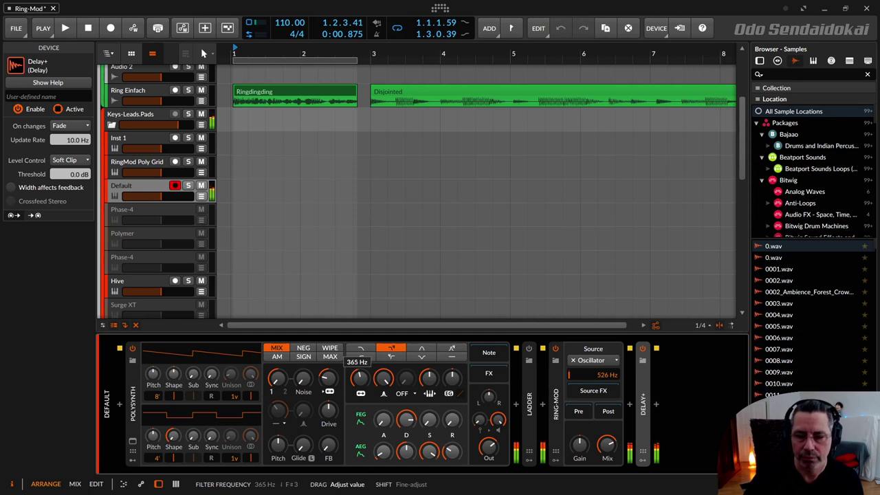
{"action": "left_click_drag", "start_coordinate": [359, 378], "coordinate": [359, 377]}
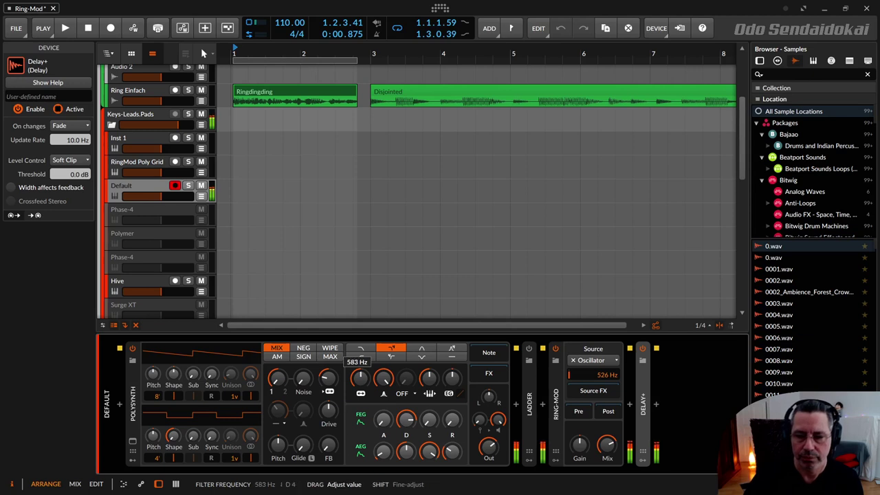
{"action": "left_click_drag", "start_coordinate": [359, 377], "coordinate": [359, 375]}
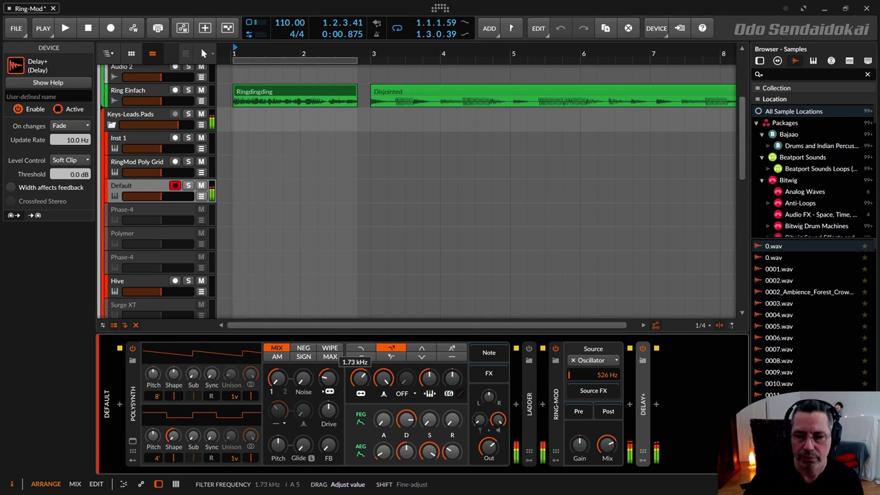
{"action": "left_click_drag", "start_coordinate": [359, 376], "coordinate": [359, 376]}
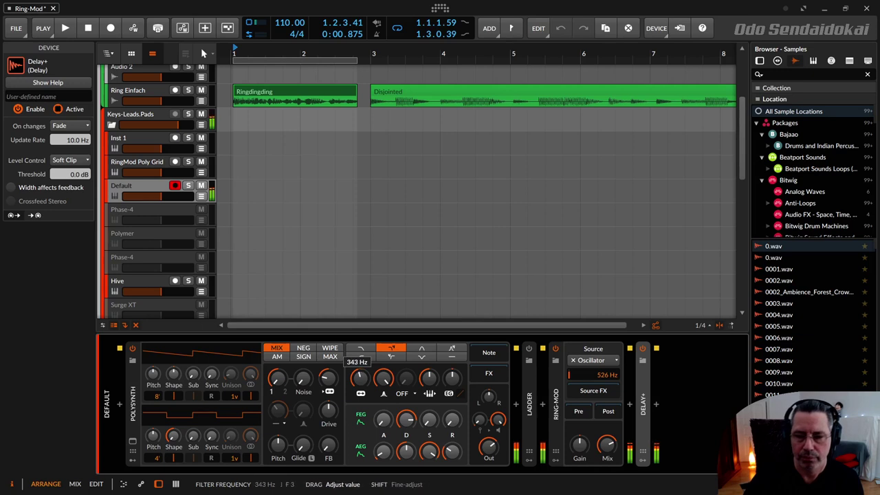
{"action": "left_click_drag", "start_coordinate": [359, 377], "coordinate": [359, 378]}
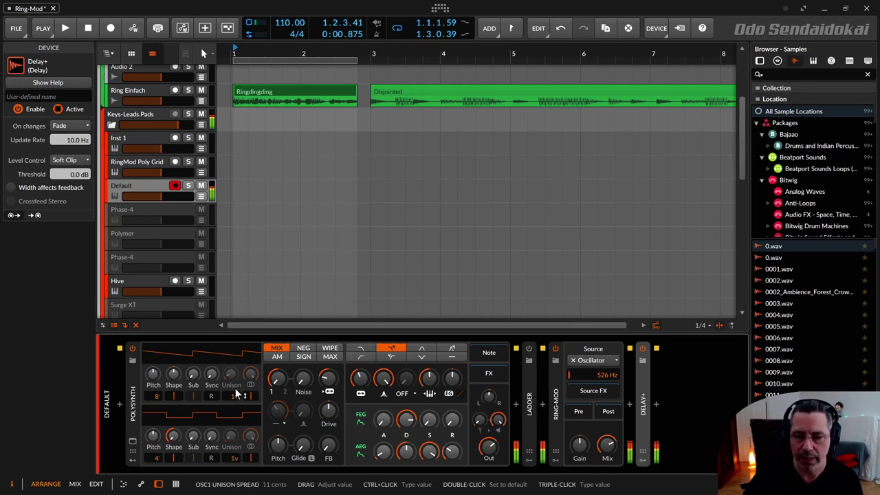
Set oscillator 1 to five unison voices and lower the Polysynth filter frequency to about 192 Hz.
{"action": "left_click_drag", "start_coordinate": [235, 395], "coordinate": [234, 394]}
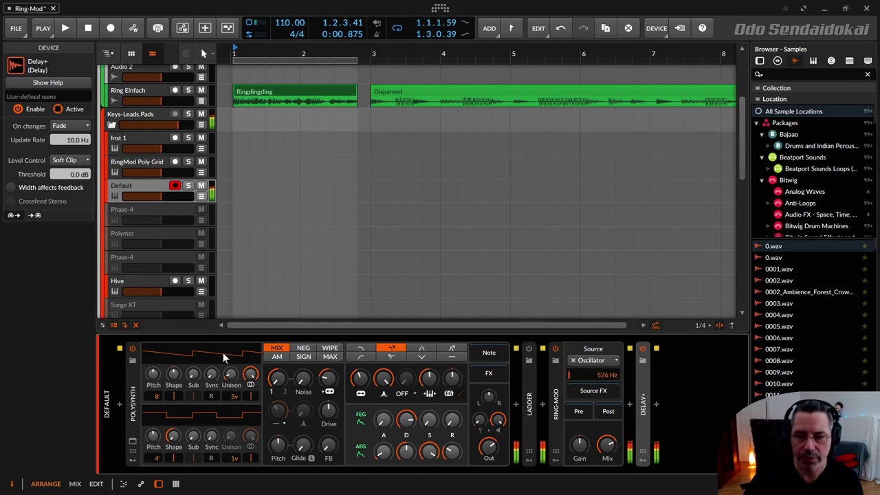
{"action": "left_click_drag", "start_coordinate": [368, 385], "coordinate": [368, 395]}
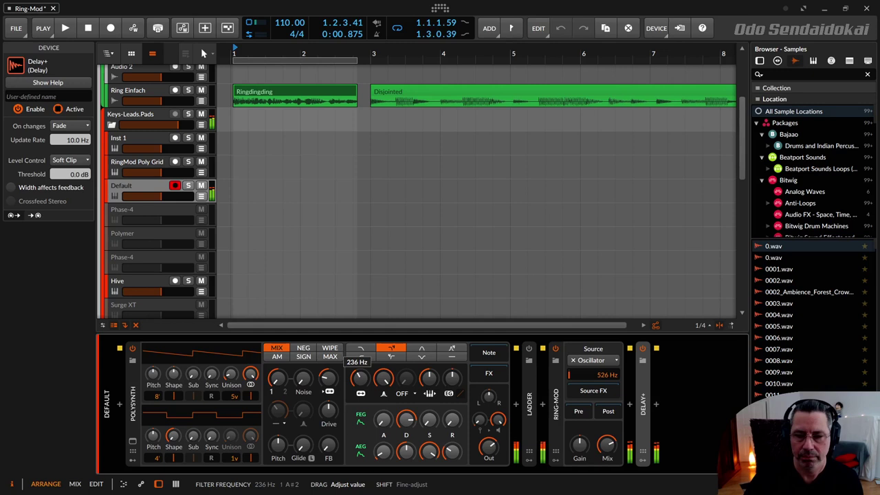
{"action": "left_click_drag", "start_coordinate": [368, 395], "coordinate": [368, 406]}
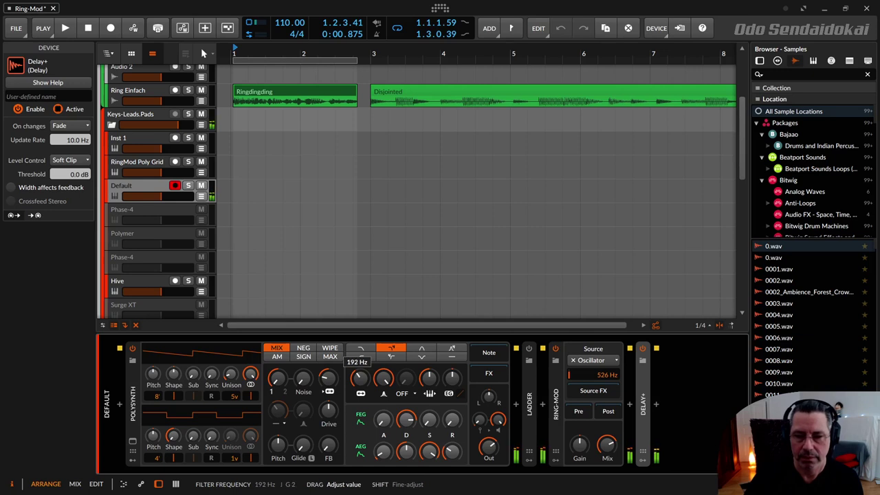
{"action": "left_click_drag", "start_coordinate": [368, 405], "coordinate": [368, 407]}
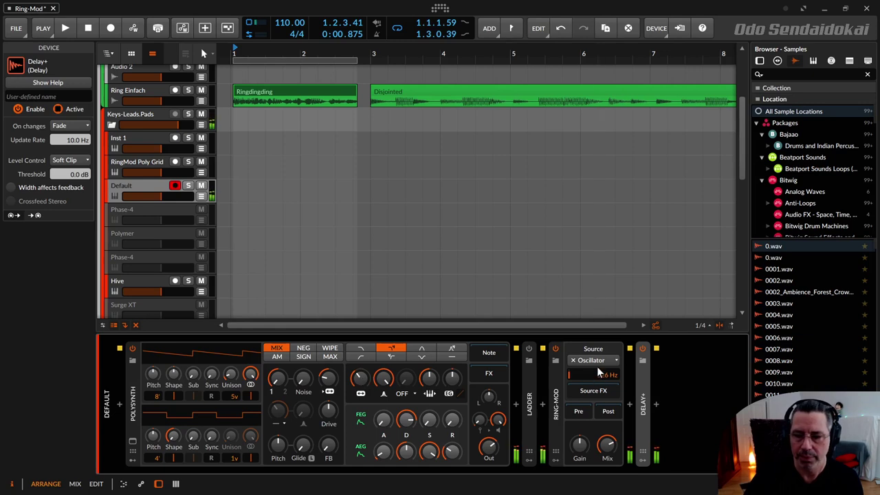
Set the Ring-Mod oscillator frequency to 182 Hz and raise the Polysynth filter frequency to 486 Hz.
{"action": "left_click_drag", "start_coordinate": [603, 374], "coordinate": [603, 389]}
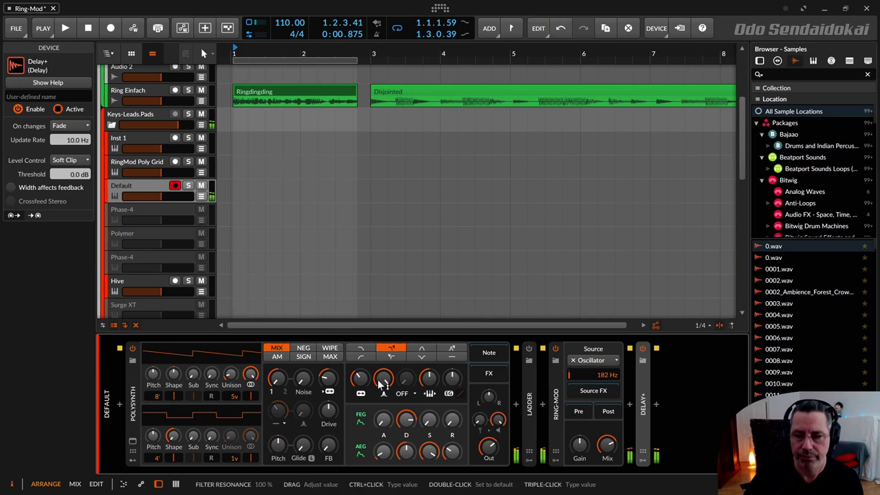
{"action": "left_click_drag", "start_coordinate": [360, 386], "coordinate": [360, 382]}
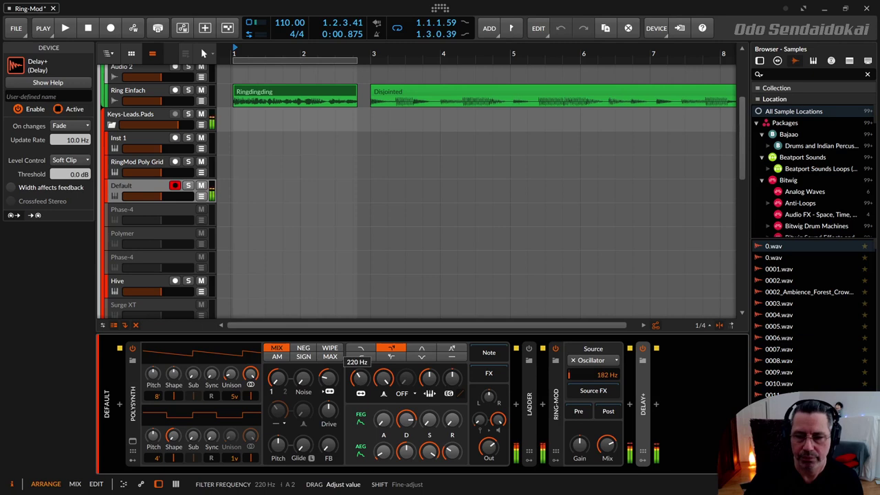
{"action": "left_click_drag", "start_coordinate": [360, 382], "coordinate": [359, 384]}
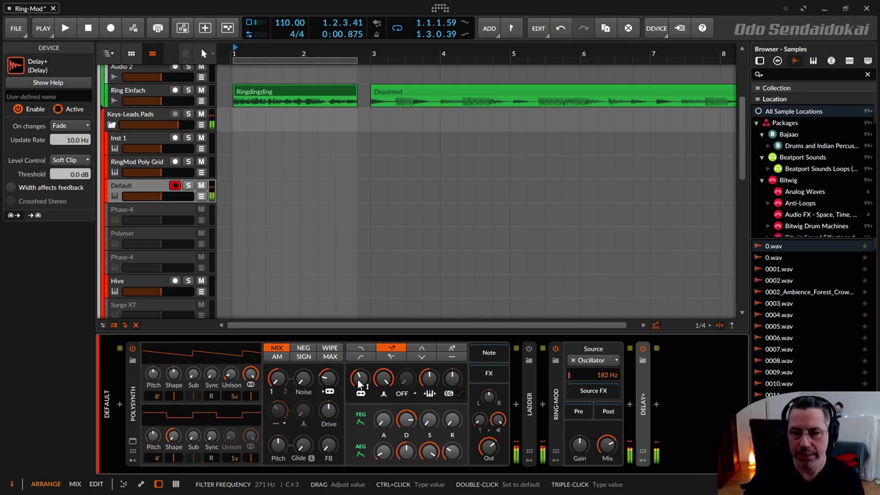
{"action": "left_click_drag", "start_coordinate": [359, 384], "coordinate": [359, 350]}
Set the Ring-Mod mix to 43.2 % and adjust the Polysynth's feedback and filter FM amounts.
{"action": "left_click_drag", "start_coordinate": [328, 410], "coordinate": [328, 402]}
{"action": "left_click_drag", "start_coordinate": [580, 445], "coordinate": [607, 453]}
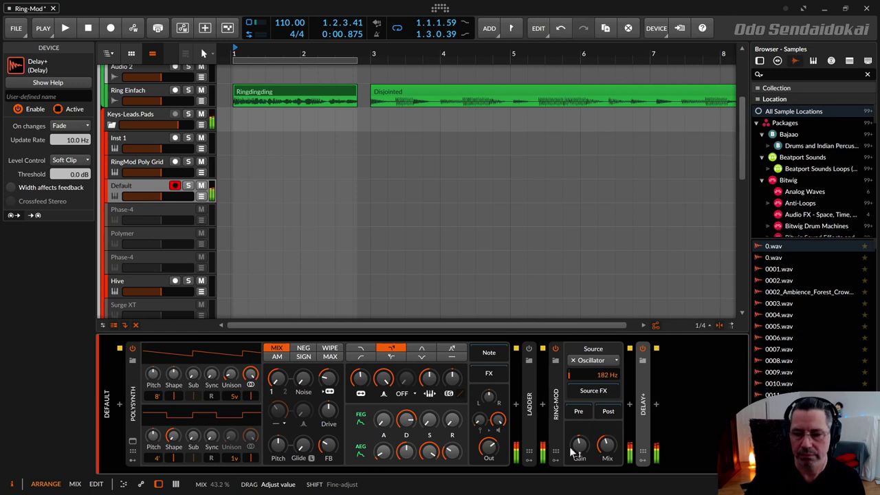
{"action": "left_click_drag", "start_coordinate": [328, 445], "coordinate": [329, 446]}
{"action": "left_click_drag", "start_coordinate": [328, 376], "coordinate": [328, 376]}
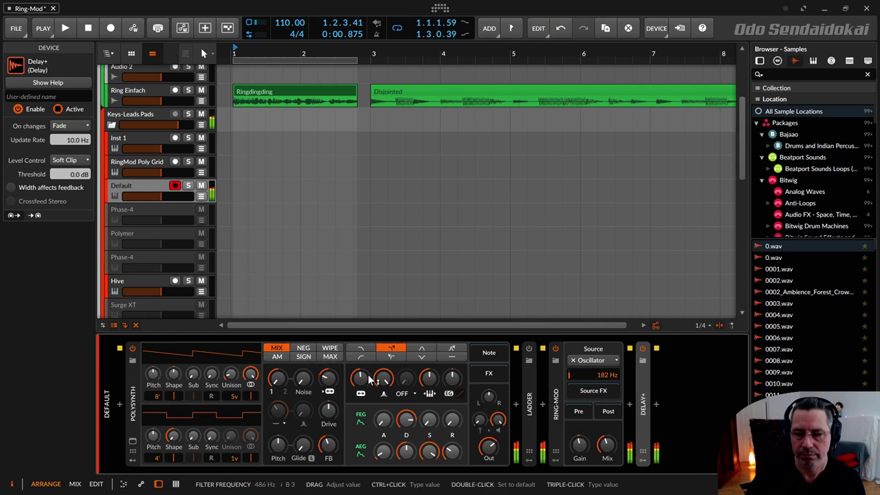
Apply SOFT waveshaping to the Polysynth filter with a raised amount, and turn filter key tracking fully up while readjusting the cutoff.
{"action": "left_click", "coordinate": [408, 393]}
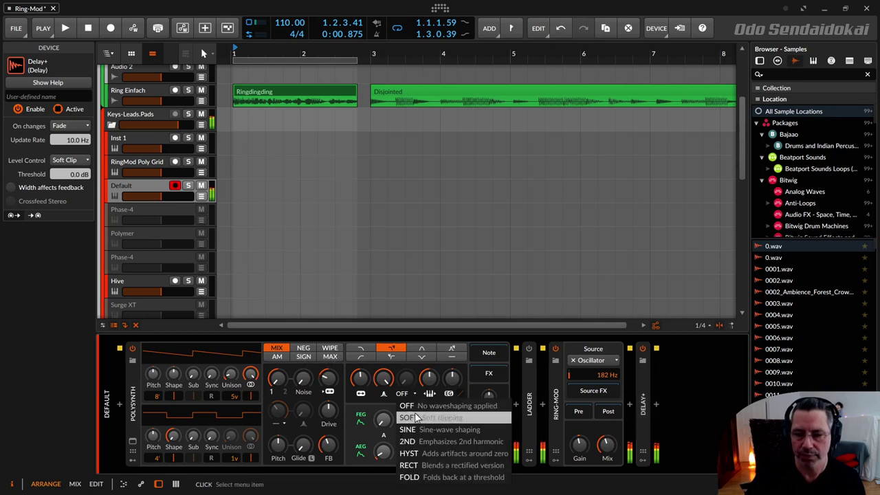
{"action": "left_click", "coordinate": [416, 418]}
{"action": "left_click_drag", "start_coordinate": [405, 378], "coordinate": [429, 381]}
{"action": "left_click_drag", "start_coordinate": [358, 376], "coordinate": [359, 366]}
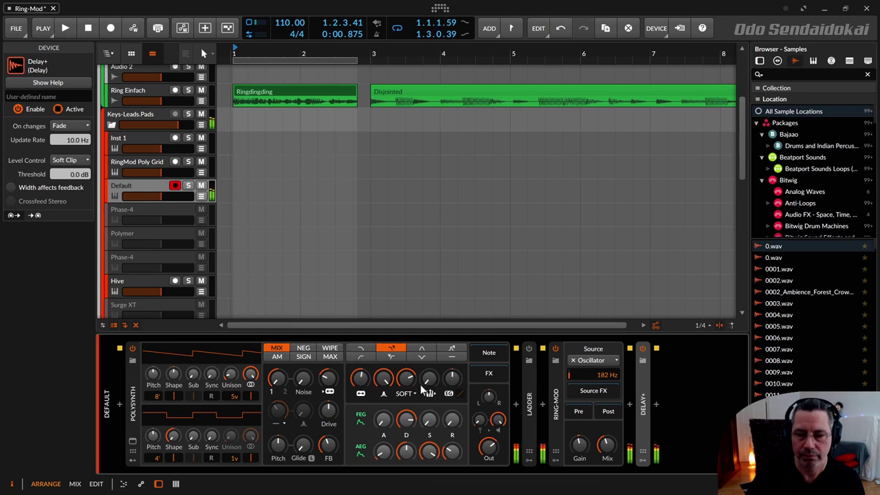
{"action": "left_click_drag", "start_coordinate": [429, 377], "coordinate": [429, 374]}
{"action": "left_click_drag", "start_coordinate": [358, 377], "coordinate": [359, 382]}
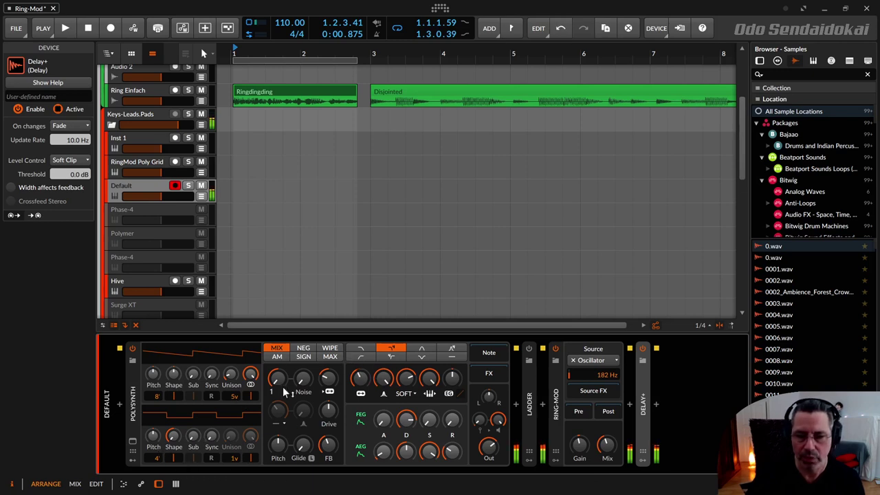
Set oscillator 2 to 16' with five unison voices and blend it in with the oscillator mix at 25.6 %.
{"action": "left_click_drag", "start_coordinate": [156, 459], "coordinate": [156, 446]}
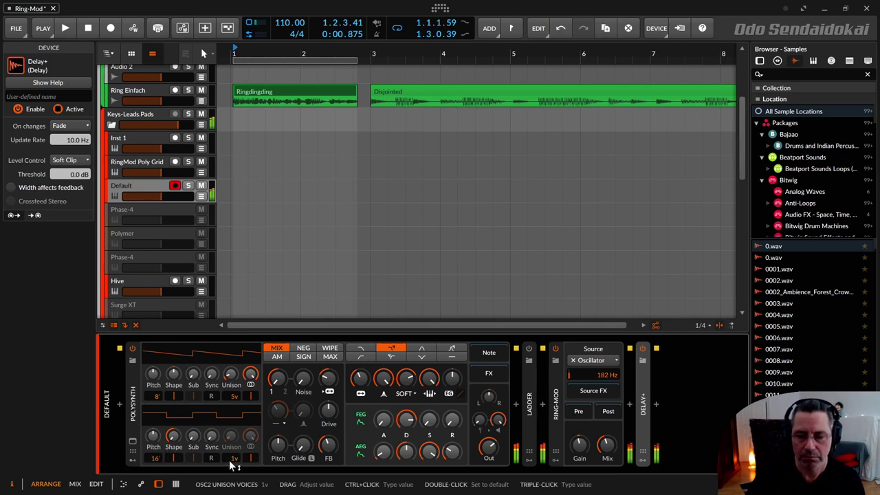
{"action": "left_click_drag", "start_coordinate": [231, 463], "coordinate": [255, 491]}
{"action": "left_click_drag", "start_coordinate": [278, 385], "coordinate": [279, 369]}
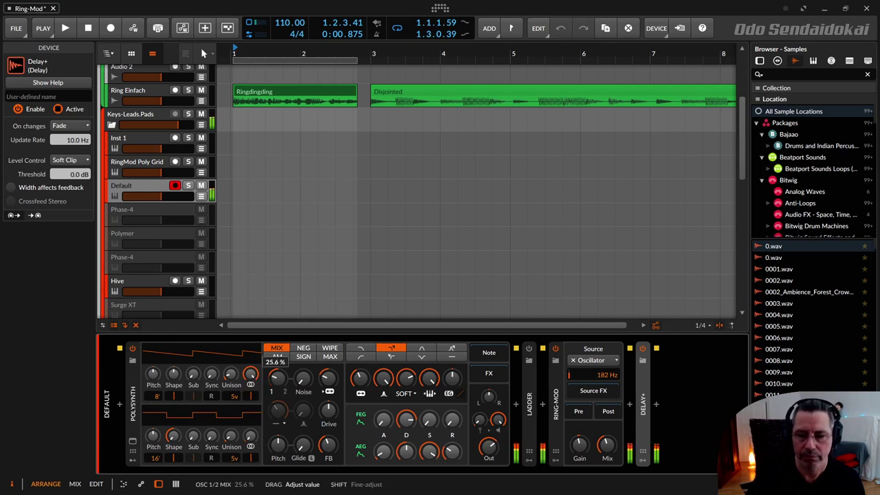
Return the Polysynth oscillator mix to the centre and raise the Ring-Mod mix while readjusting the filter cutoff.
{"action": "left_click_drag", "start_coordinate": [360, 381], "coordinate": [361, 390]}
{"action": "left_click_drag", "start_coordinate": [277, 376], "coordinate": [277, 377]}
{"action": "left_click_drag", "start_coordinate": [607, 445], "coordinate": [607, 445]}
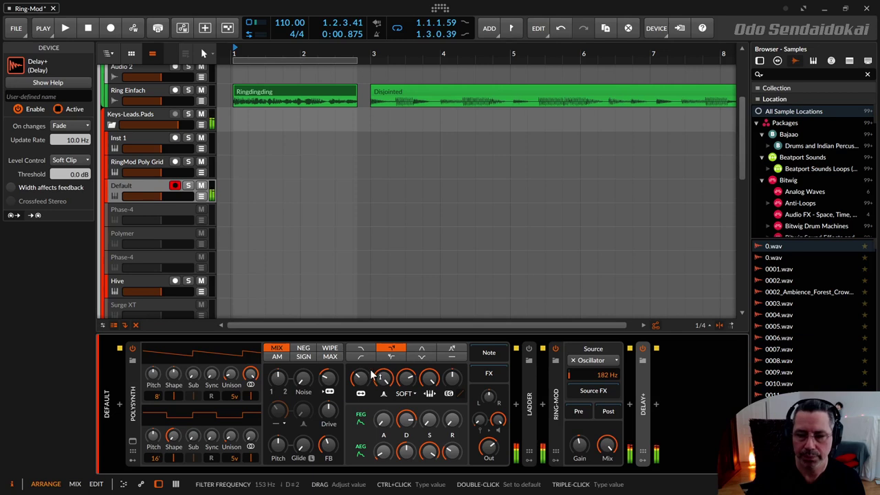
Set the Ring-Mod oscillator frequency to 574 Hz and raise the Polysynth filter frequency to 592 Hz.
{"action": "left_click_drag", "start_coordinate": [359, 378], "coordinate": [358, 378]}
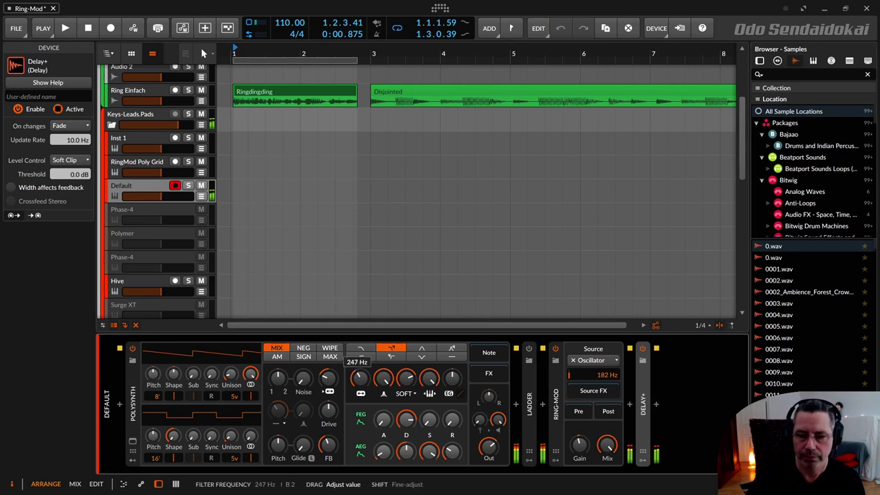
{"action": "left_click_drag", "start_coordinate": [359, 378], "coordinate": [359, 378]}
{"action": "left_click_drag", "start_coordinate": [606, 375], "coordinate": [606, 375]}
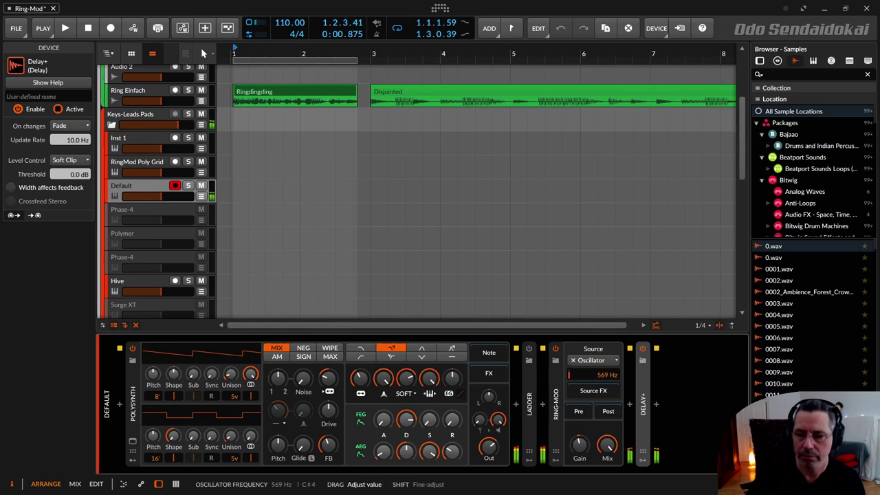
{"action": "left_click_drag", "start_coordinate": [606, 374], "coordinate": [607, 374]}
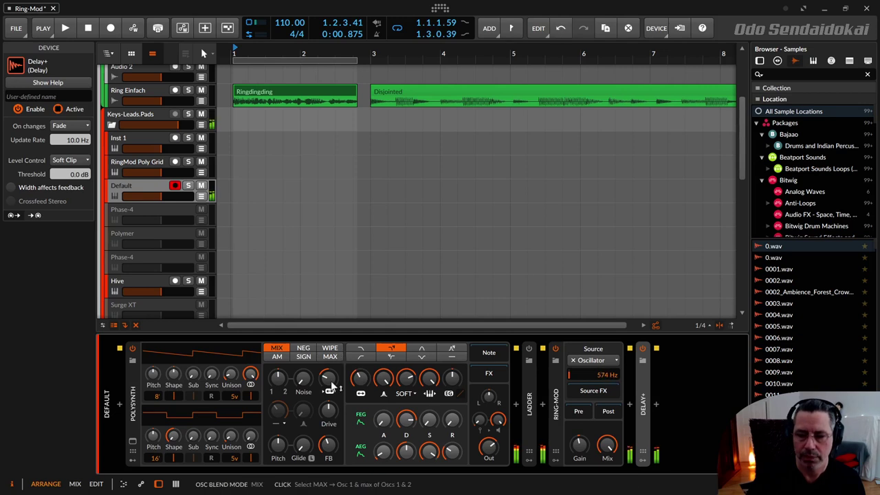
{"action": "left_click_drag", "start_coordinate": [358, 378], "coordinate": [359, 378]}
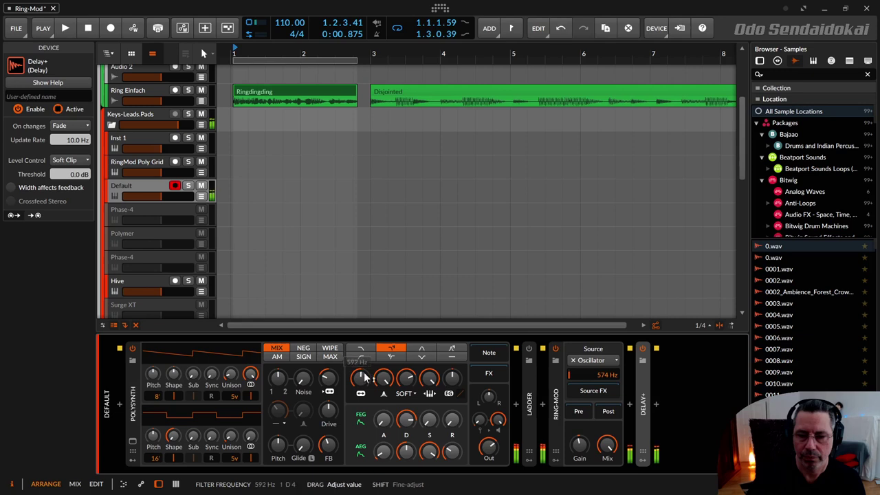
Switch the filter waveshaper to HYST with a reduced shaping amount and lower the filter frequency to about 197 Hz.
{"action": "left_click", "coordinate": [417, 393]}
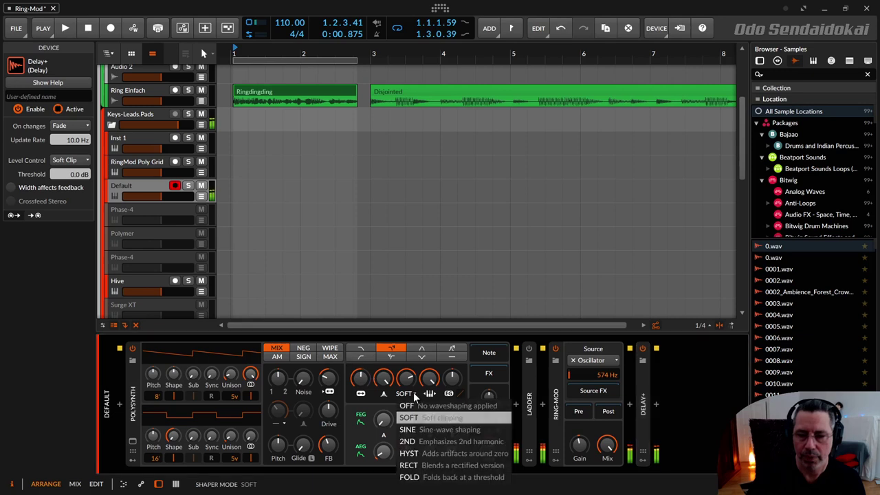
{"action": "left_click", "coordinate": [409, 453]}
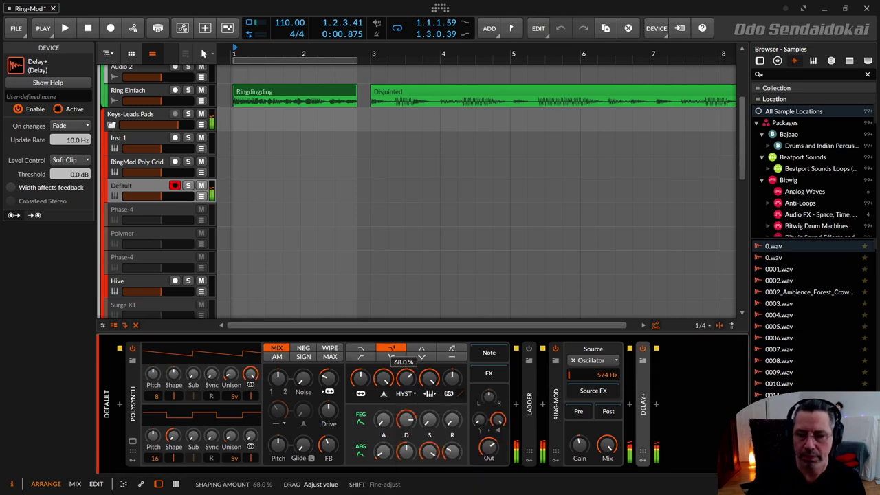
{"action": "left_click_drag", "start_coordinate": [406, 376], "coordinate": [359, 396]}
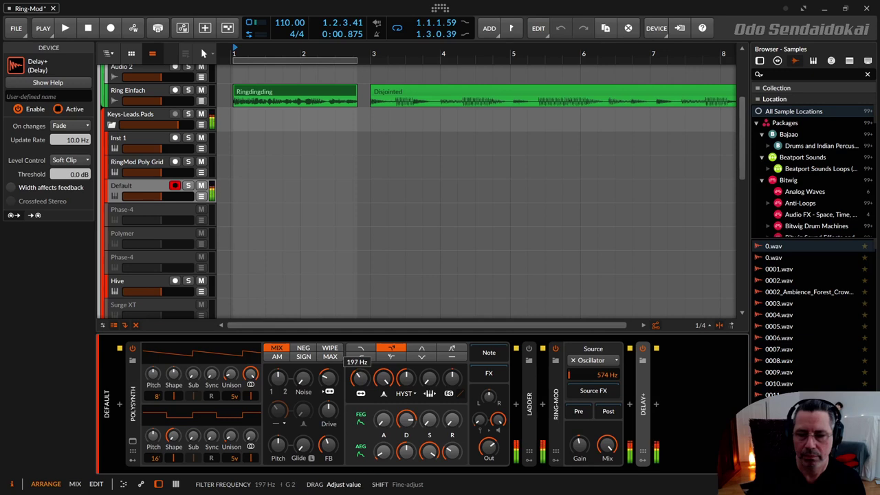
{"action": "left_click_drag", "start_coordinate": [359, 396], "coordinate": [360, 396]}
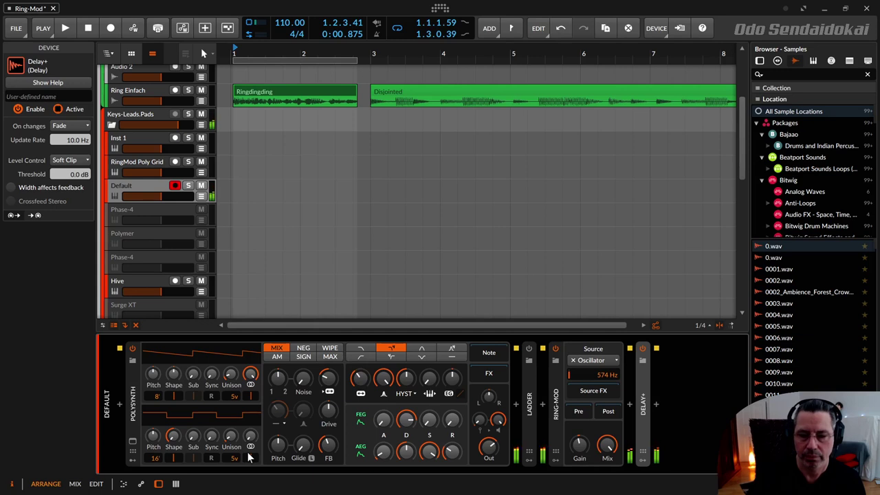
Raise oscillator 2's sync and set its pulse width to 70.4 %, opening the Polysynth filter further.
{"action": "left_click_drag", "start_coordinate": [213, 447], "coordinate": [213, 352]}
{"action": "left_click_drag", "start_coordinate": [174, 457], "coordinate": [174, 438]}
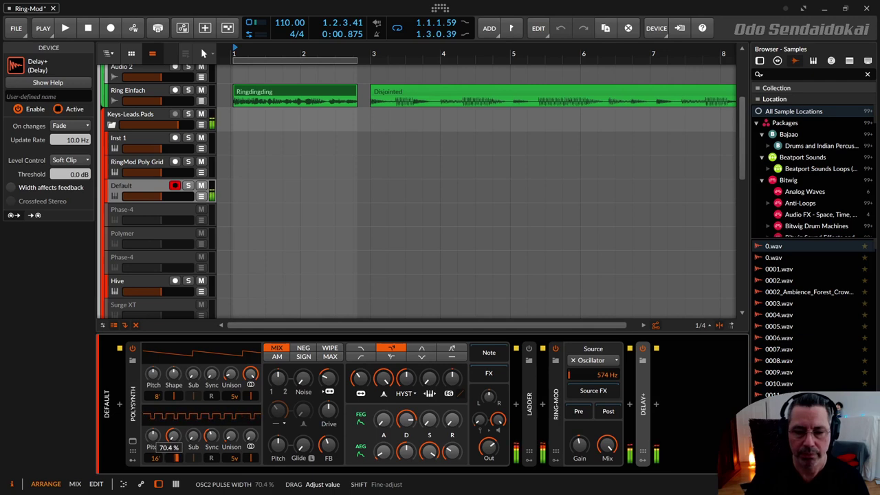
{"action": "left_click_drag", "start_coordinate": [391, 356], "coordinate": [390, 353]}
{"action": "left_click_drag", "start_coordinate": [359, 378], "coordinate": [359, 372]}
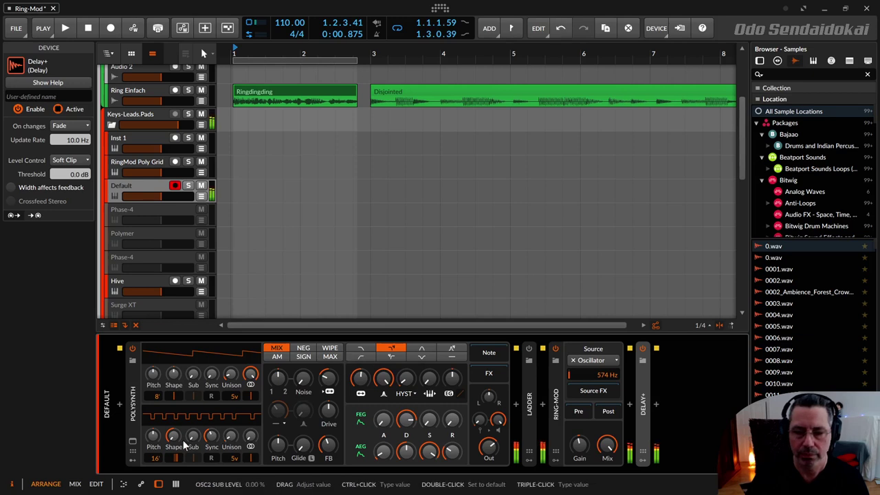
Lower oscillator 2's pulse width and turn its sync back down, with the filter FM amount at the centre.
{"action": "left_click_drag", "start_coordinate": [173, 436], "coordinate": [173, 446]}
{"action": "left_click_drag", "start_coordinate": [328, 377], "coordinate": [328, 380]}
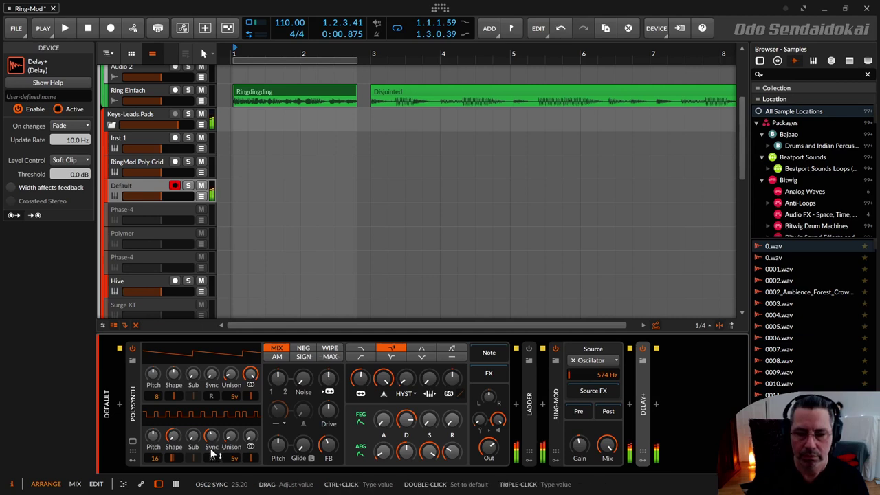
{"action": "left_click_drag", "start_coordinate": [174, 459], "coordinate": [174, 458]}
{"action": "left_click_drag", "start_coordinate": [211, 436], "coordinate": [174, 436]}
{"action": "left_click_drag", "start_coordinate": [174, 373], "coordinate": [173, 373]}
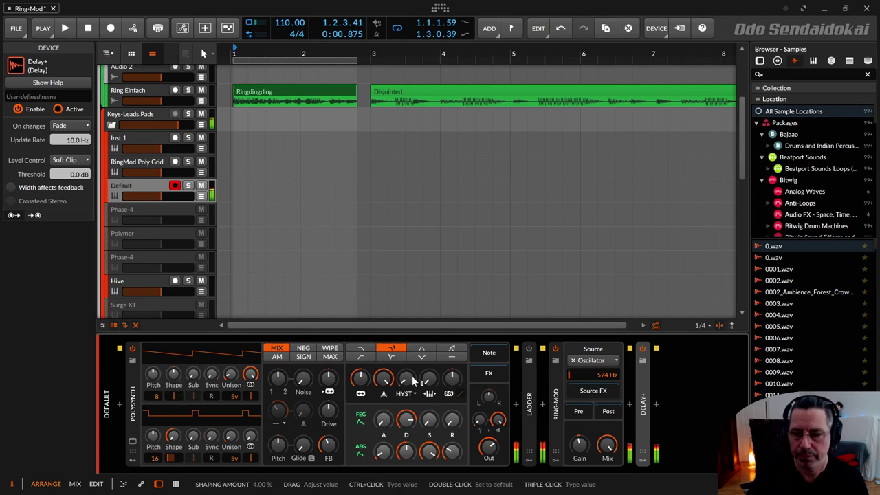
Set the Ring-Mod oscillator frequency to 524 Hz with a readjusted mix, and fine-tune the Polysynth filter cutoff and shaping amount.
{"action": "left_click_drag", "start_coordinate": [359, 378], "coordinate": [384, 378]}
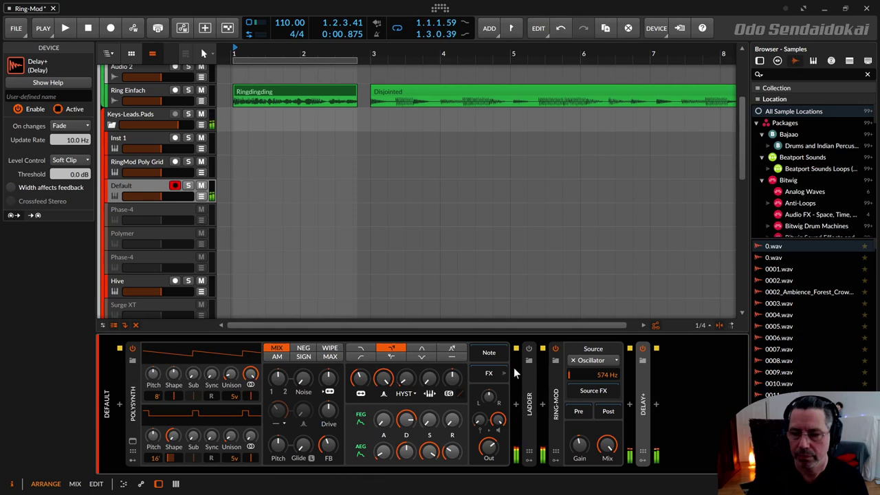
{"action": "left_click_drag", "start_coordinate": [606, 375], "coordinate": [607, 375]}
{"action": "left_click_drag", "start_coordinate": [607, 445], "coordinate": [607, 445]}
{"action": "left_click_drag", "start_coordinate": [405, 378], "coordinate": [405, 377]}
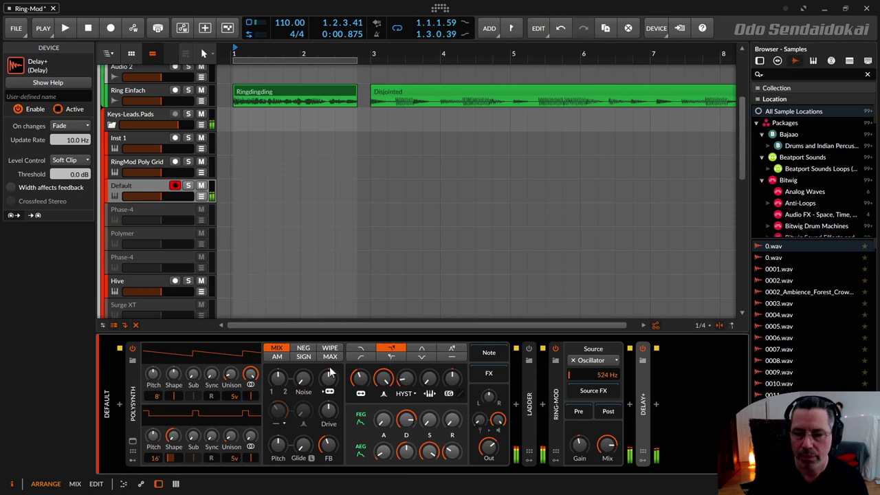
Raise the Polysynth noise level to 33.2 % along with filter FM, and audition the oscillator blend modes, ending on AM.
{"action": "left_click_drag", "start_coordinate": [301, 378], "coordinate": [327, 377]}
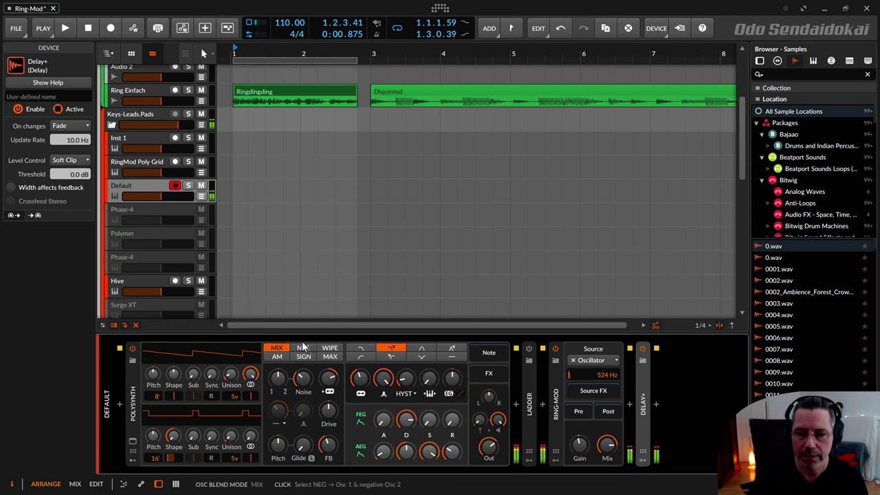
{"action": "left_click", "coordinate": [303, 349]}
{"action": "left_click", "coordinate": [330, 348]}
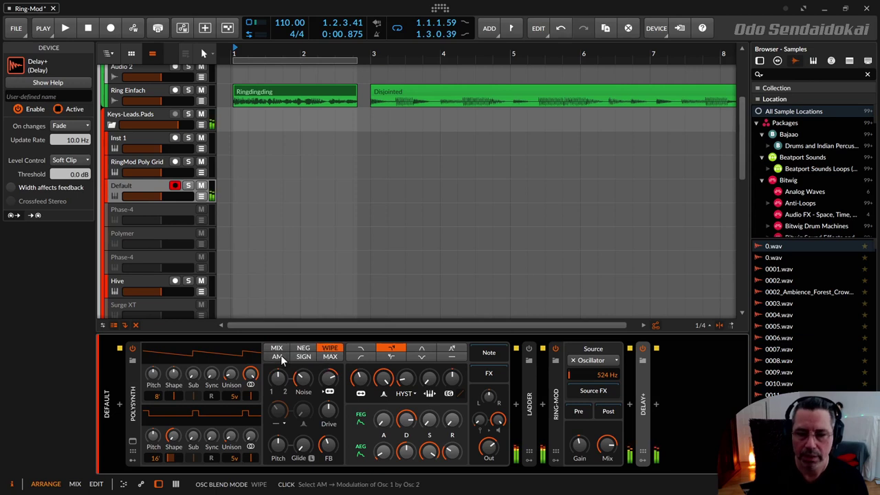
{"action": "left_click", "coordinate": [277, 356]}
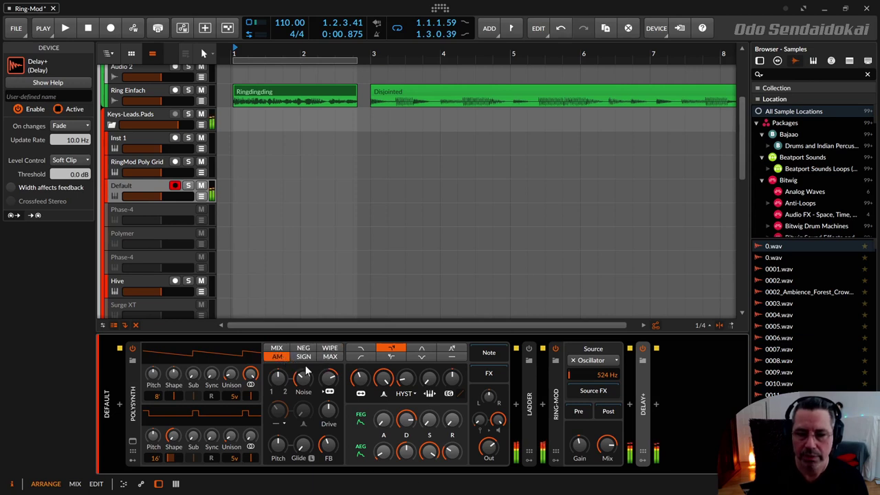
Set the Polysynth filter frequency to about 252 Hz and lower the Ring-Mod oscillator frequency to 1.04 Hz.
{"action": "left_click_drag", "start_coordinate": [368, 389], "coordinate": [368, 398]}
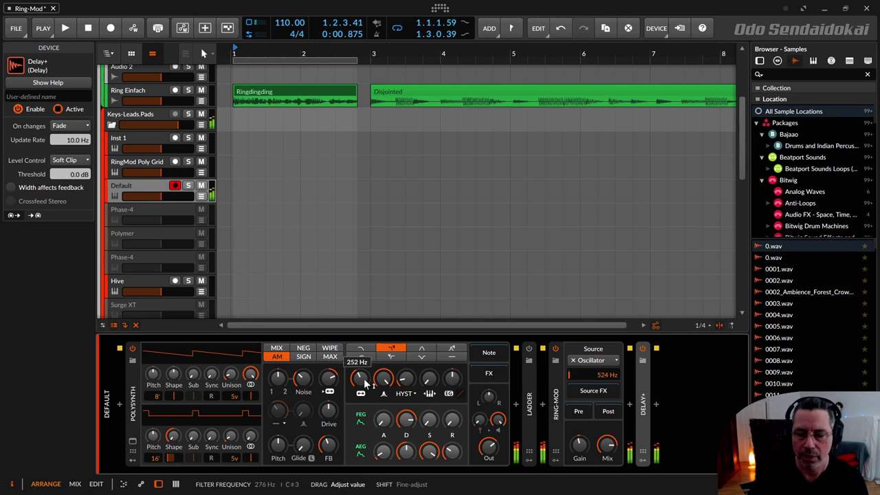
{"action": "left_click_drag", "start_coordinate": [602, 376], "coordinate": [602, 413]}
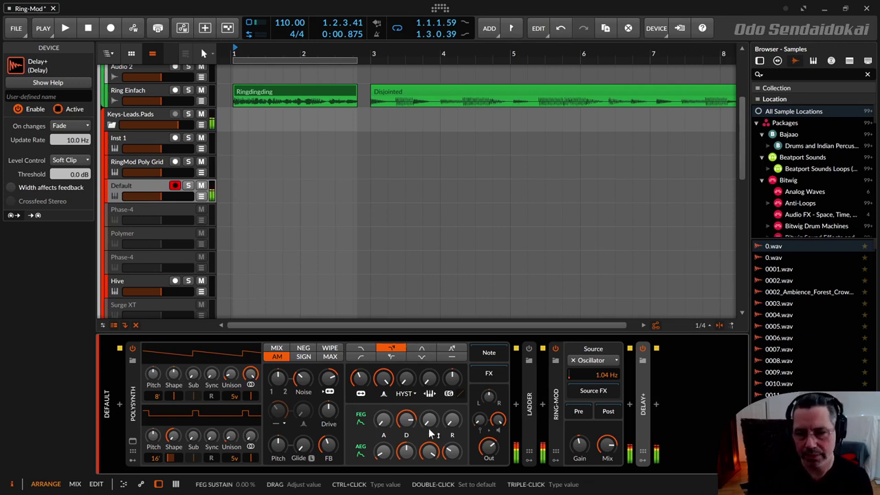
Turn off the Polysynth's filter waveshaping and noise, and raise its feedback amount.
{"action": "left_click", "coordinate": [405, 393]}
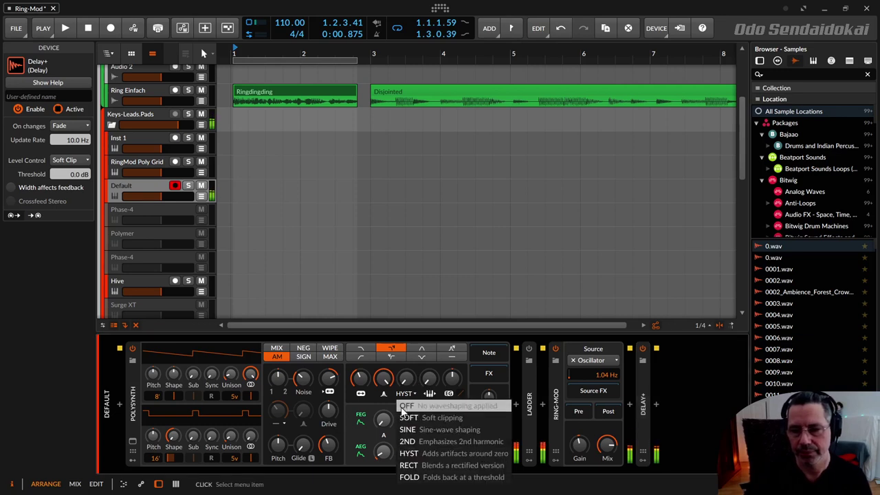
{"action": "left_click", "coordinate": [402, 407]}
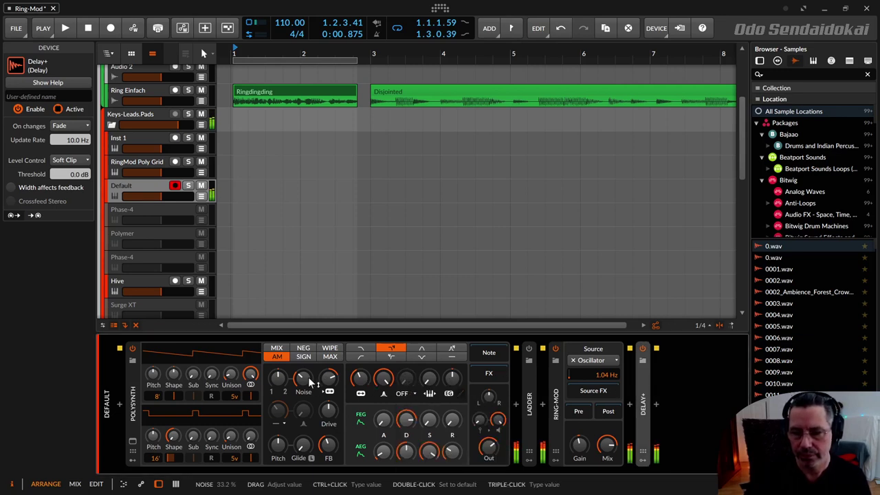
{"action": "left_click_drag", "start_coordinate": [312, 385], "coordinate": [312, 390]}
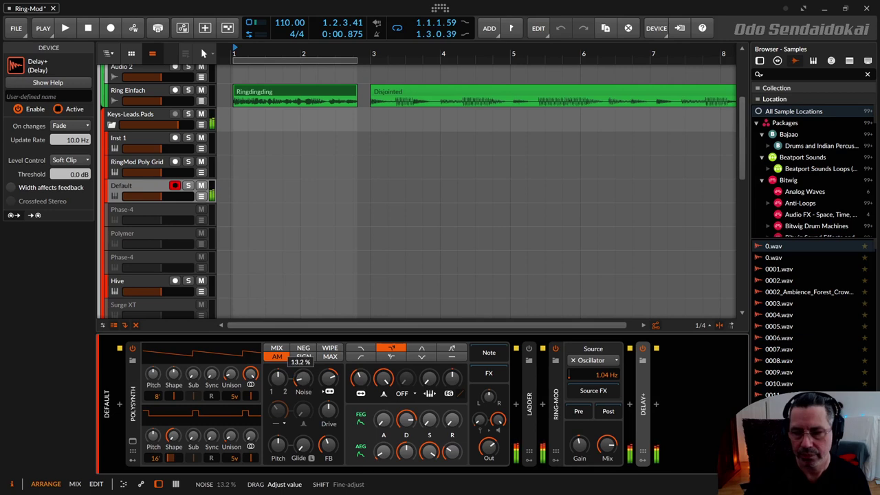
{"action": "left_click_drag", "start_coordinate": [329, 444], "coordinate": [329, 419]}
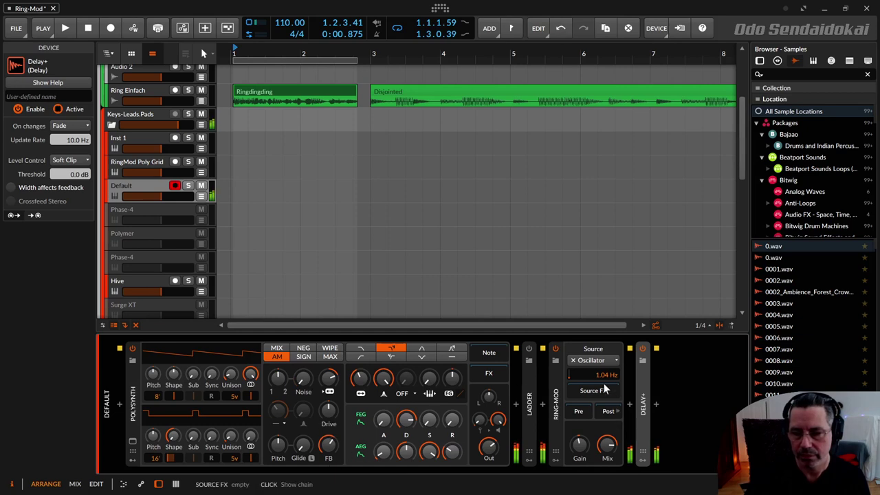
Sweep the Ring-Mod oscillator frequency upward from the low range to 1.58 kHz.
{"action": "left_click_drag", "start_coordinate": [601, 376], "coordinate": [602, 369]}
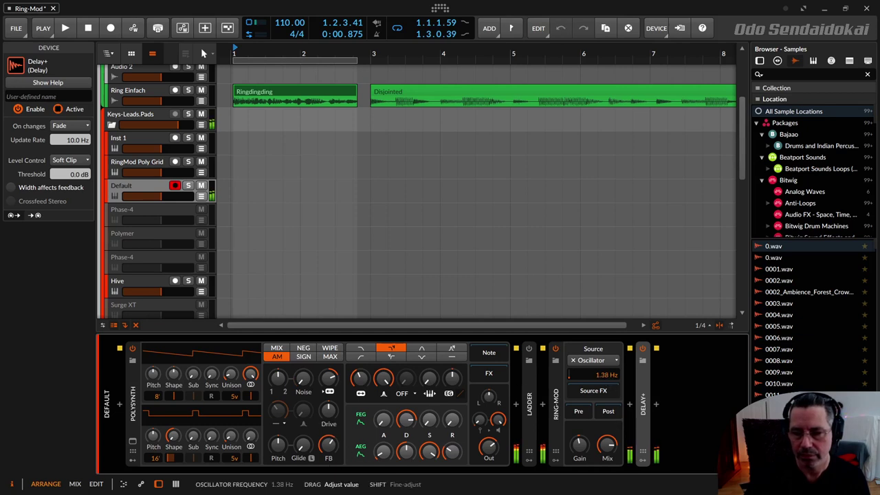
{"action": "left_click_drag", "start_coordinate": [601, 375], "coordinate": [601, 367]}
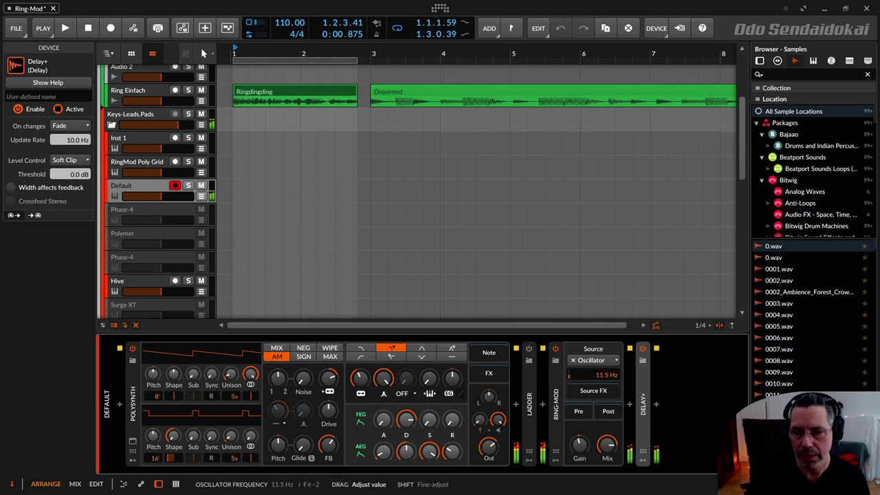
{"action": "left_click_drag", "start_coordinate": [599, 376], "coordinate": [599, 380]}
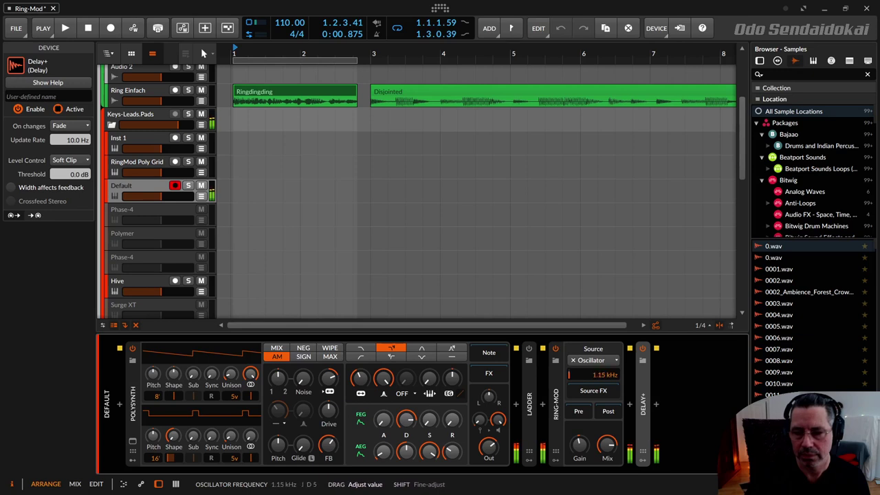
{"action": "left_click_drag", "start_coordinate": [599, 377], "coordinate": [599, 374]}
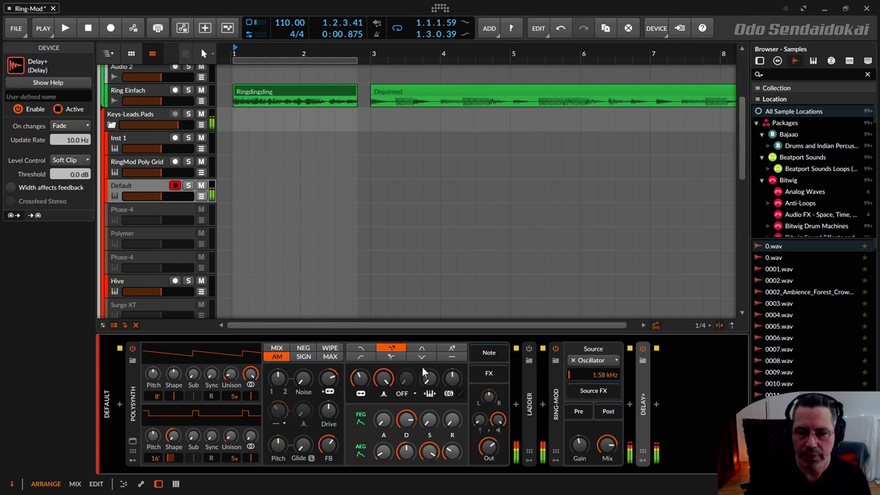
Sweep the Polysynth filter frequency from 528 Hz down to 16.5 Hz, and raise the Ring-Mod oscillator frequency to 1.99 kHz.
{"action": "left_click_drag", "start_coordinate": [361, 378], "coordinate": [361, 374]}
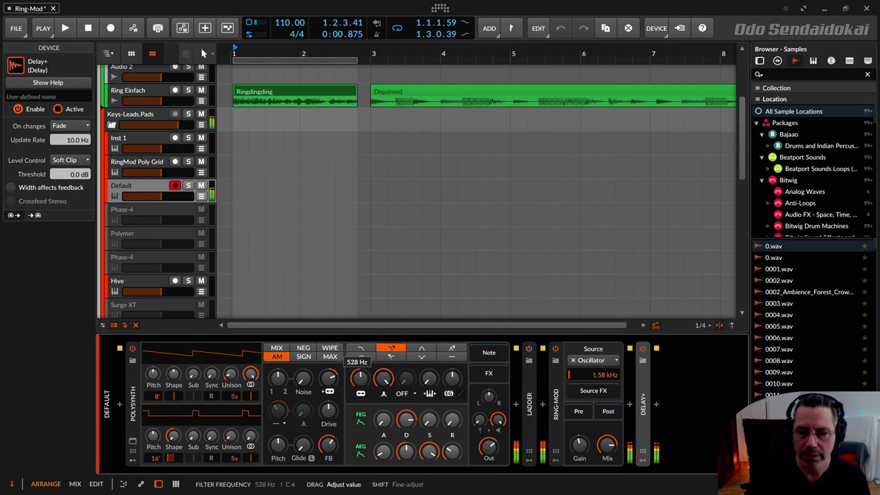
{"action": "left_click_drag", "start_coordinate": [360, 374], "coordinate": [361, 378]}
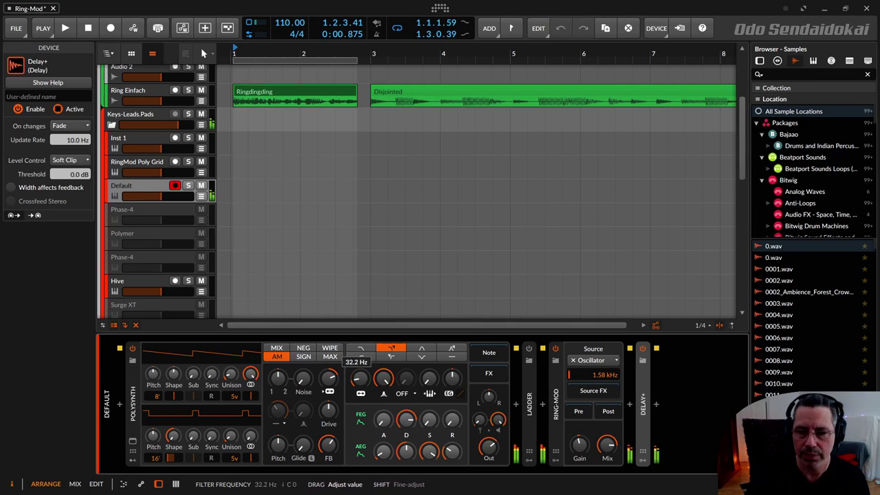
{"action": "left_click_drag", "start_coordinate": [361, 378], "coordinate": [361, 378]}
{"action": "left_click_drag", "start_coordinate": [605, 374], "coordinate": [604, 369]}
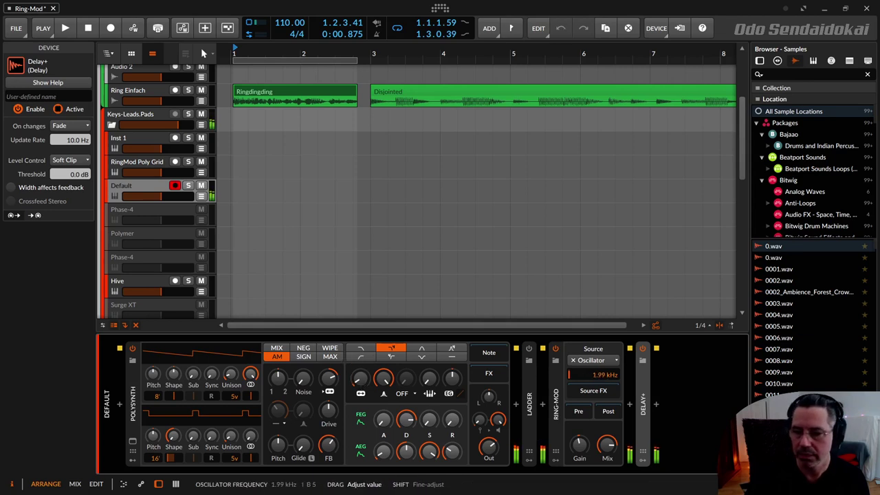
{"action": "left_click_drag", "start_coordinate": [361, 378], "coordinate": [361, 375]}
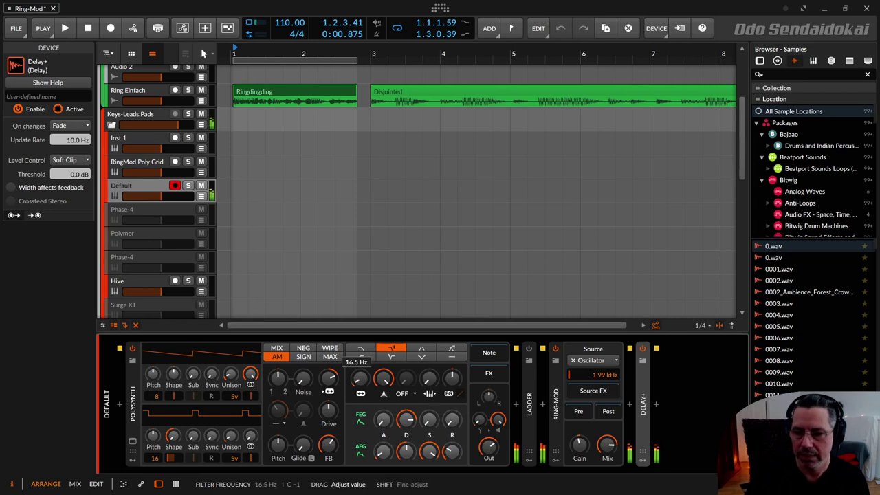
{"action": "left_click_drag", "start_coordinate": [361, 378], "coordinate": [371, 382]}
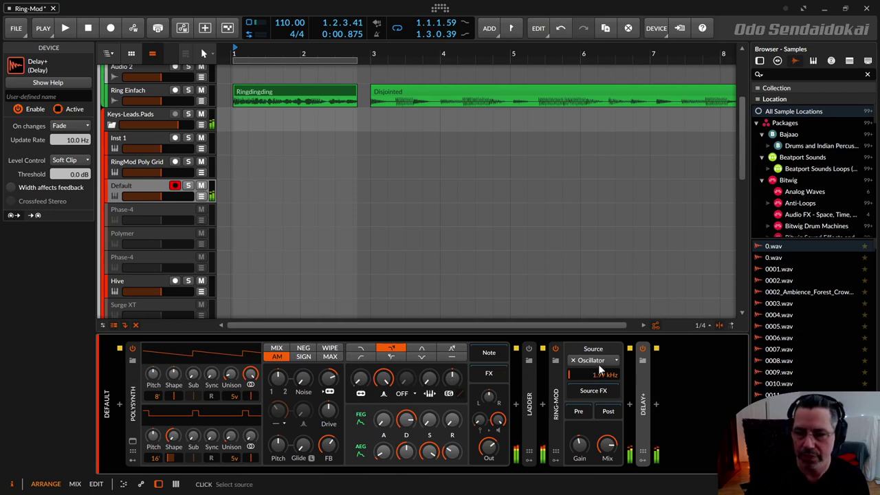
Set the Ring-Mod oscillator frequency to 1.58 kHz and the filter frequency to about 146 Hz, with key tracking at the middle.
{"action": "left_click_drag", "start_coordinate": [600, 375], "coordinate": [600, 375]}
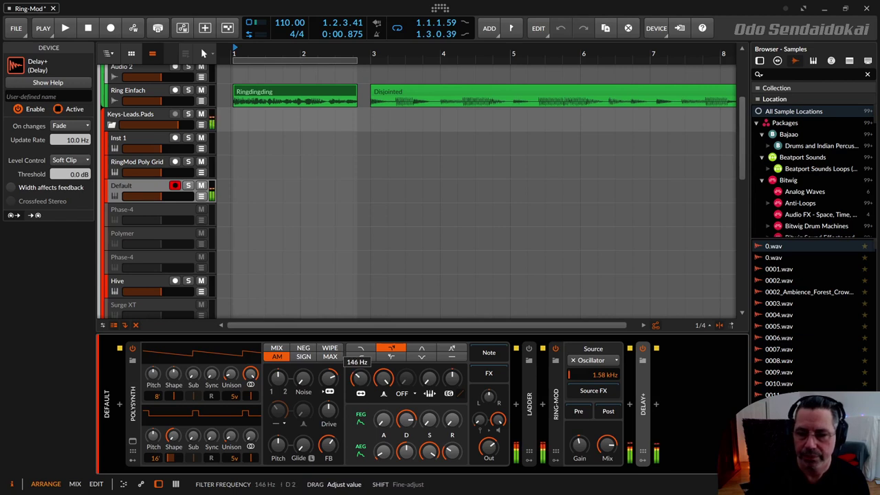
{"action": "left_click_drag", "start_coordinate": [360, 378], "coordinate": [360, 373]}
{"action": "left_click_drag", "start_coordinate": [427, 378], "coordinate": [426, 377]}
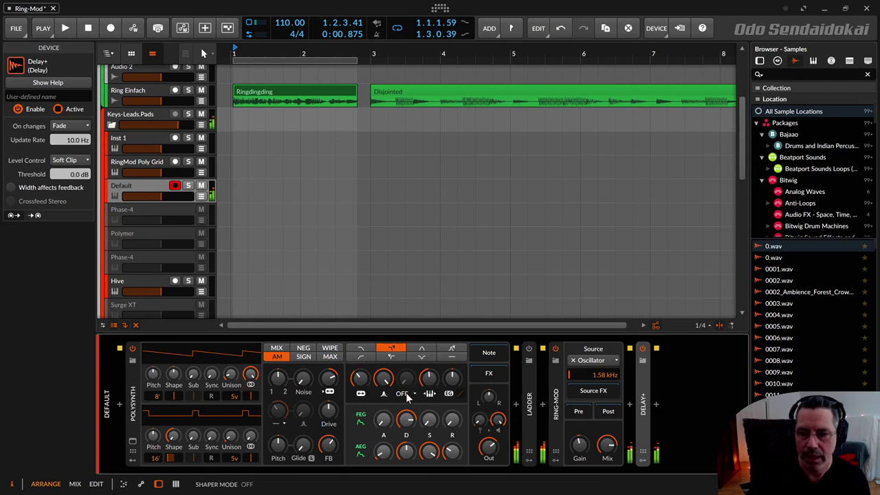
Set the Polysynth filter's shaper mode to 2ND and raise its shaping amount.
{"action": "left_click", "coordinate": [403, 393]}
{"action": "left_click", "coordinate": [411, 441]}
{"action": "left_click_drag", "start_coordinate": [406, 378], "coordinate": [406, 377]}
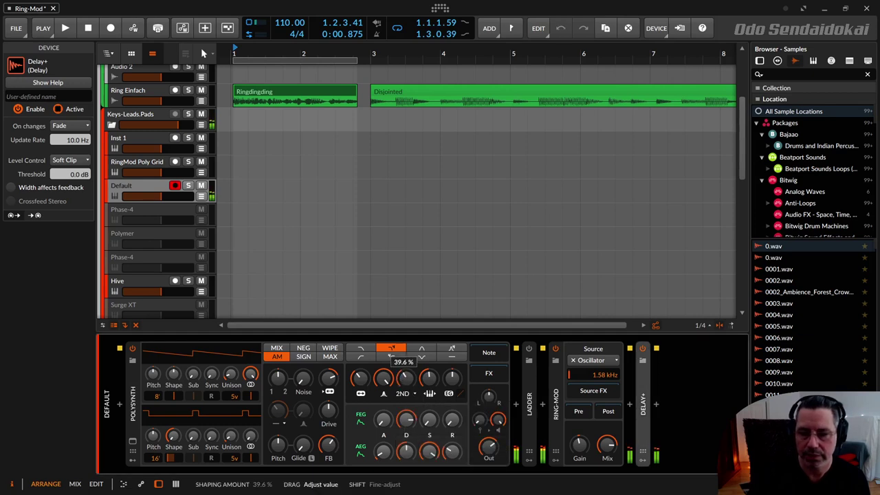
{"action": "left_click_drag", "start_coordinate": [405, 377], "coordinate": [405, 376]}
Adjust the Ring-Mod mix on the Default track to 72.4 %.
{"action": "left_click_drag", "start_coordinate": [607, 455], "coordinate": [608, 447]}
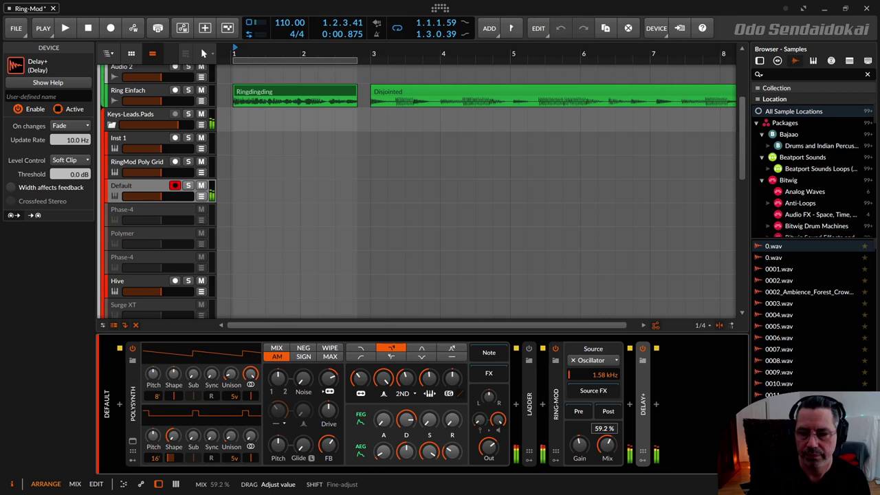
{"action": "left_click_drag", "start_coordinate": [607, 447], "coordinate": [608, 448]}
{"action": "left_click", "coordinate": [576, 443]}
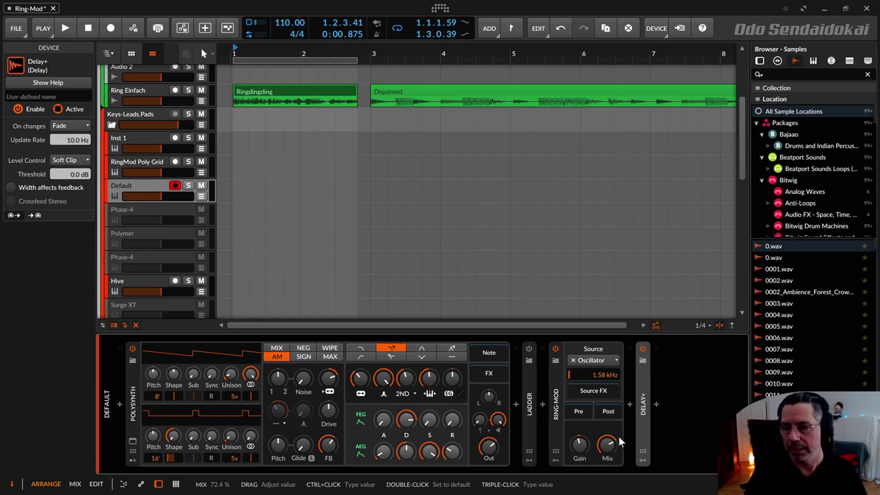
Open the Ring Einfach track's device chain, turn off its Filter, and check the Flanger and Delay+ devices.
{"action": "left_click", "coordinate": [136, 97]}
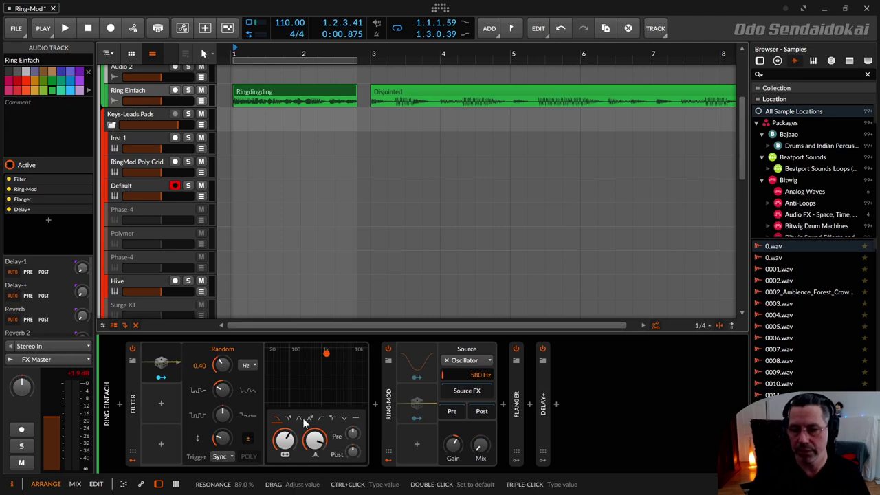
{"action": "left_click", "coordinate": [133, 352]}
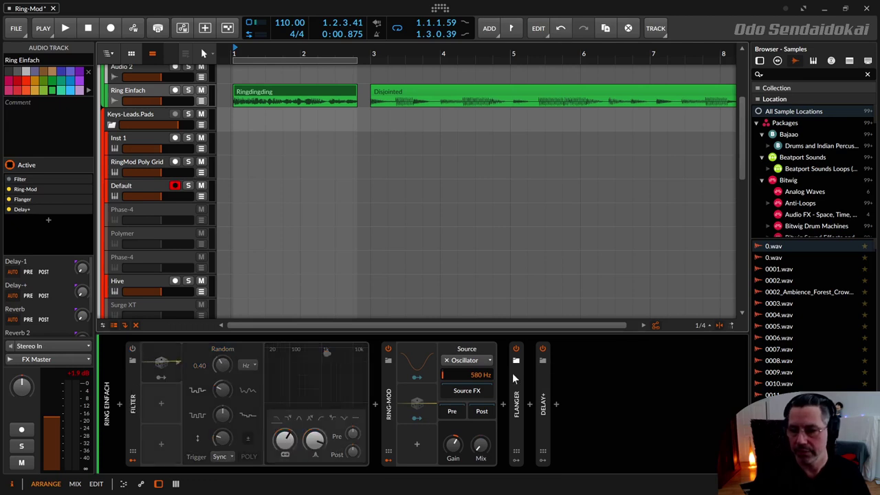
{"action": "double_click", "coordinate": [519, 393]}
{"action": "double_click", "coordinate": [519, 393]}
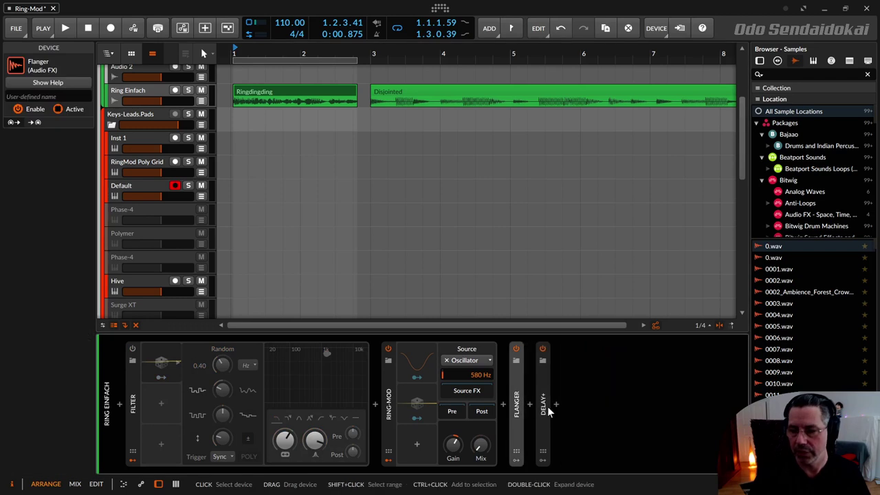
{"action": "left_click", "coordinate": [544, 405]}
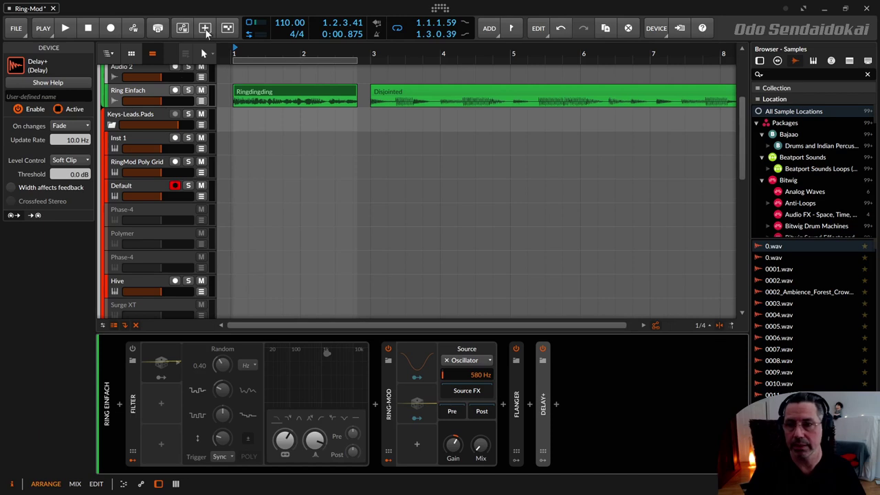
Play the Ringdingding clip with the Flanger and Delay+ turned off, and stop playback.
{"action": "left_click", "coordinate": [261, 88]}
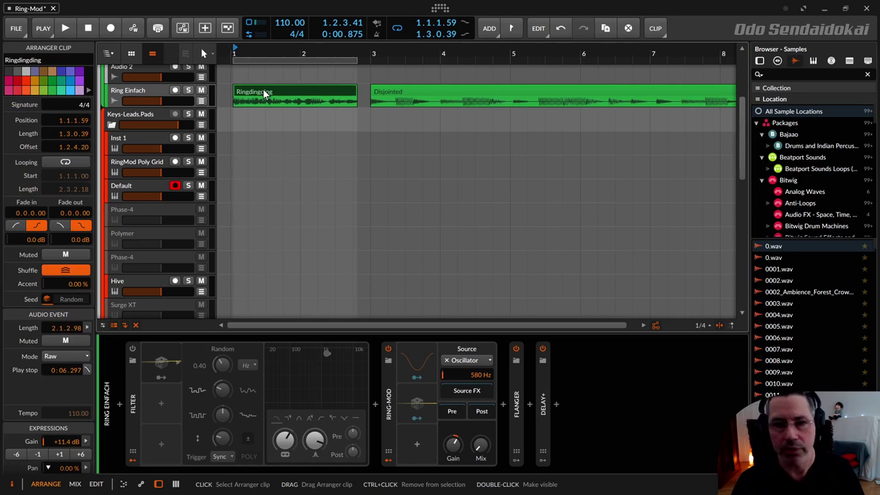
{"action": "key", "text": "space"}
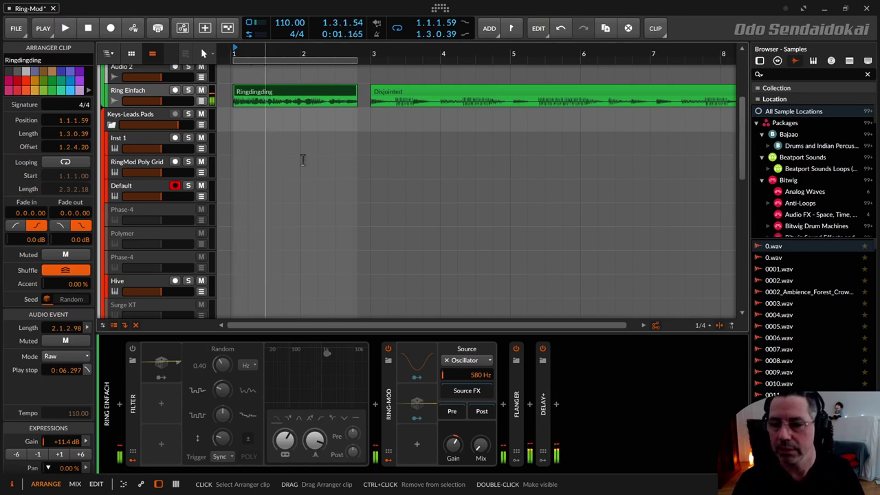
{"action": "left_click", "coordinate": [517, 353]}
{"action": "key", "text": "space"}
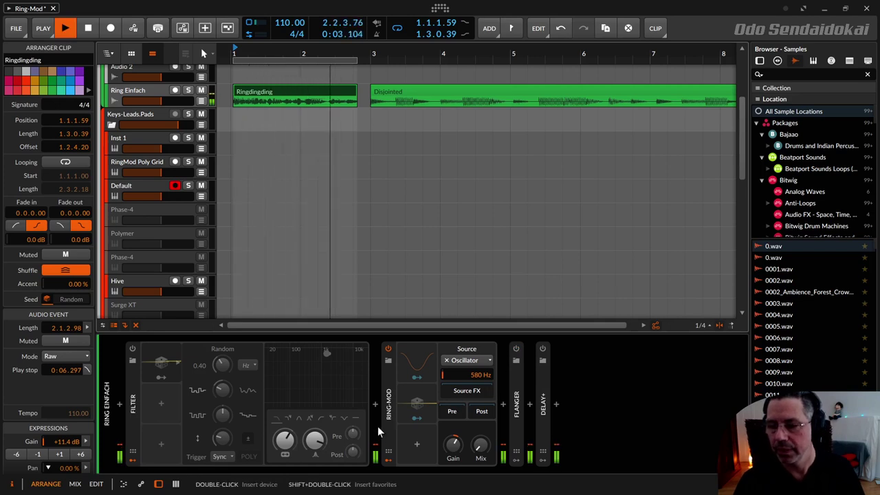
{"action": "key", "text": "space"}
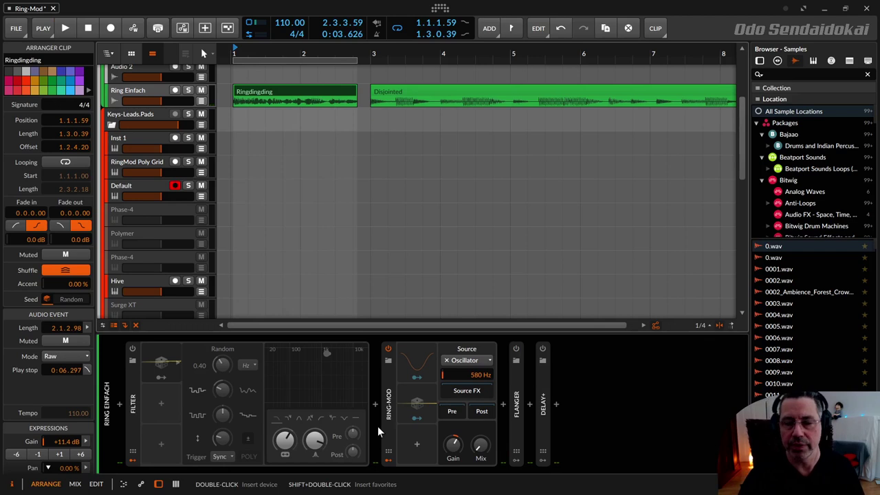
Resume playback, raise the Ring-Mod mix to 100 %, and turn on Delay+.
{"action": "key", "text": "space"}
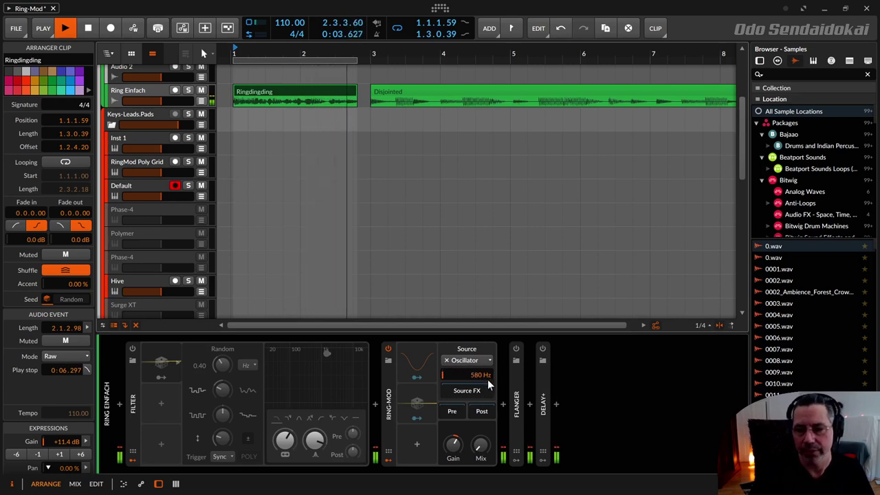
{"action": "left_click_drag", "start_coordinate": [482, 448], "coordinate": [482, 341]}
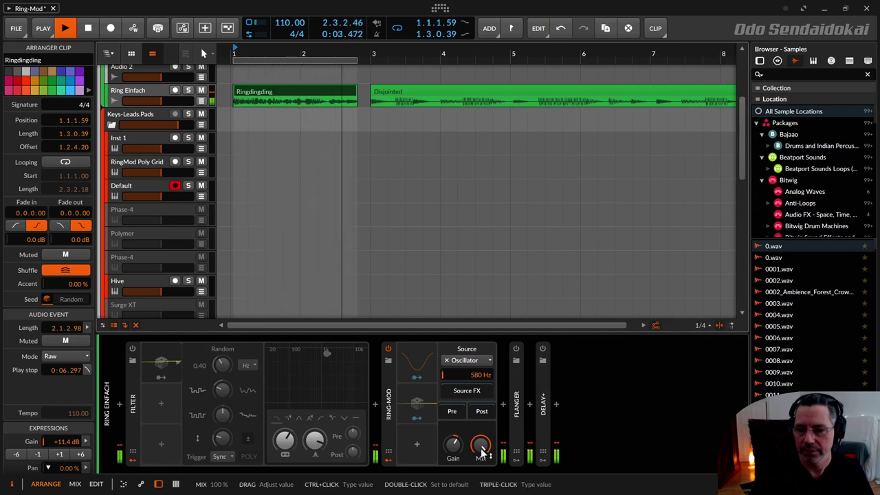
{"action": "left_click", "coordinate": [543, 349]}
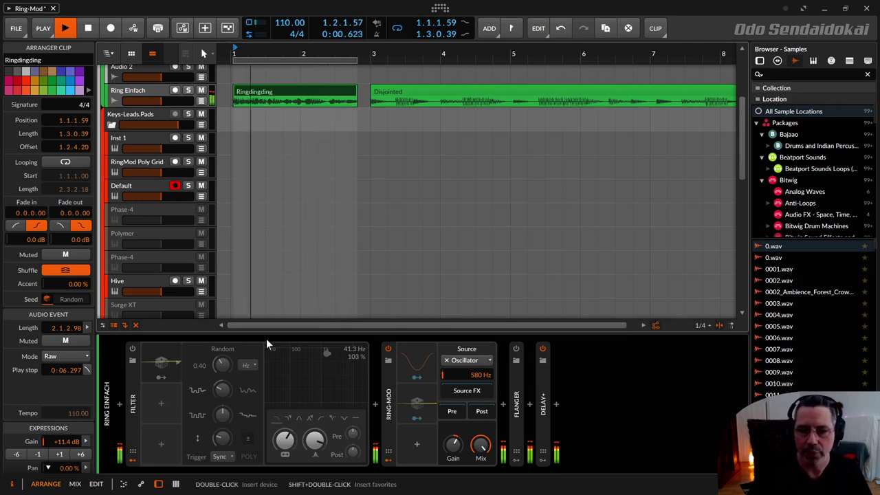
Turn on the Filter, raising its Random modulator's amount and lowering the filter frequency to 763 Hz.
{"action": "left_click", "coordinate": [133, 348]}
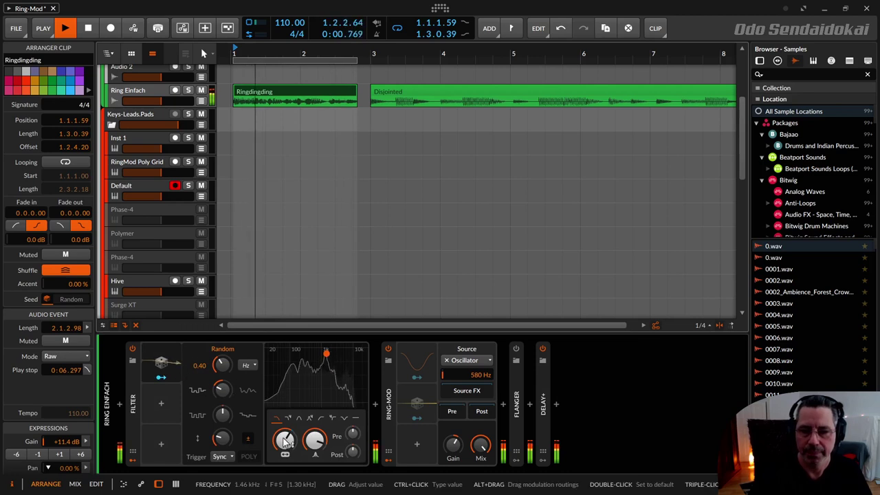
{"action": "left_click_drag", "start_coordinate": [224, 439], "coordinate": [224, 421]}
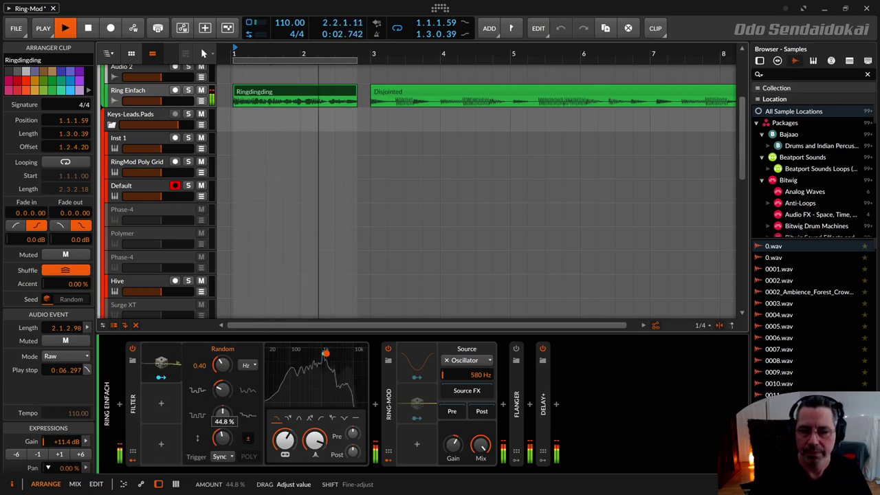
{"action": "mouse_move", "coordinate": [284, 442]}
{"action": "left_mouse_down"}
{"action": "mouse_move", "coordinate": [284, 456]}
{"action": "mouse_move", "coordinate": [284, 433]}
{"action": "mouse_move", "coordinate": [289, 440]}
{"action": "left_mouse_up"}
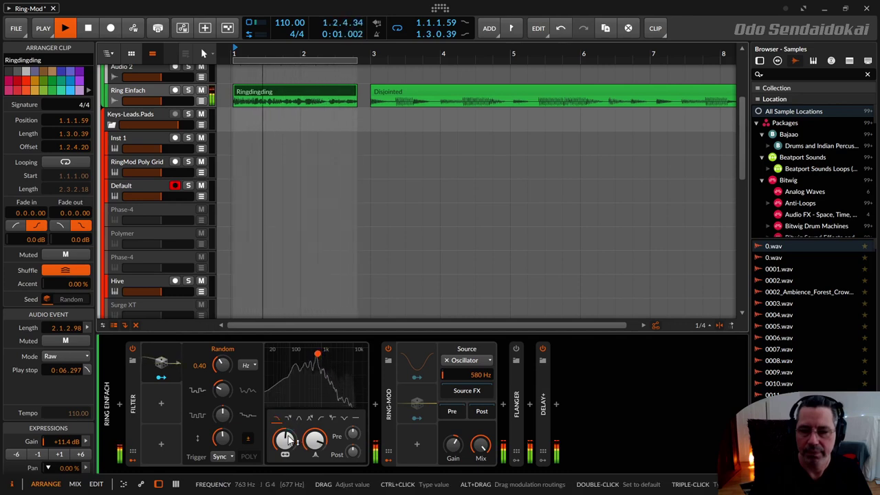
Activate the Ring-Mod's Random modulator and turn on the Flanger.
{"action": "left_click", "coordinate": [406, 399]}
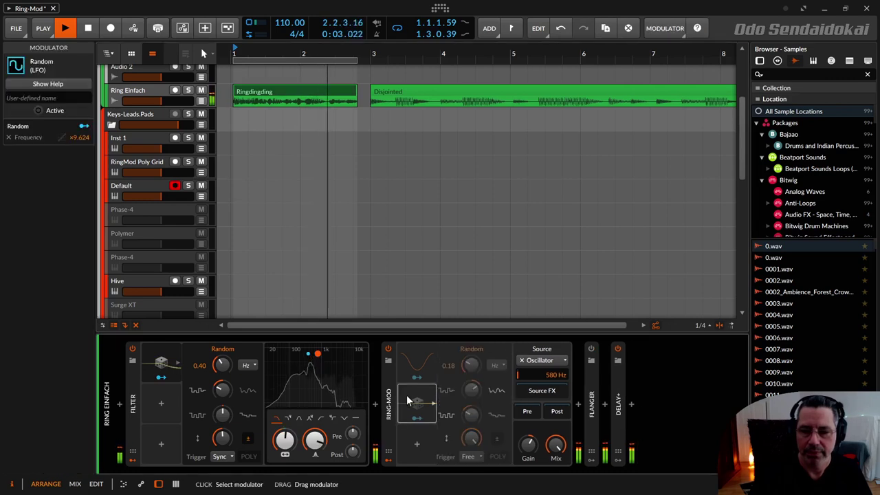
{"action": "right_click", "coordinate": [407, 398]}
{"action": "left_click", "coordinate": [426, 415]}
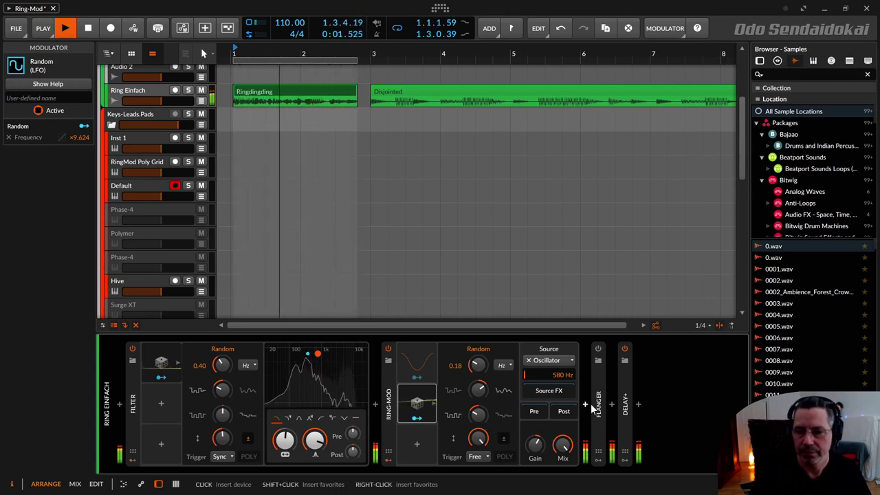
{"action": "left_click", "coordinate": [598, 349]}
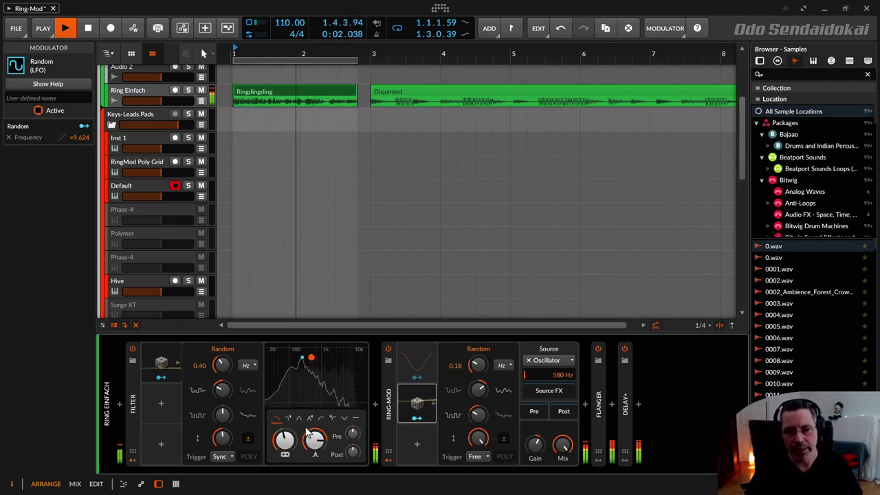
Deactivate the Filter's Random modulator and set the filter frequency to about 432 Hz.
{"action": "right_click", "coordinate": [172, 358]}
{"action": "left_click", "coordinate": [183, 374]}
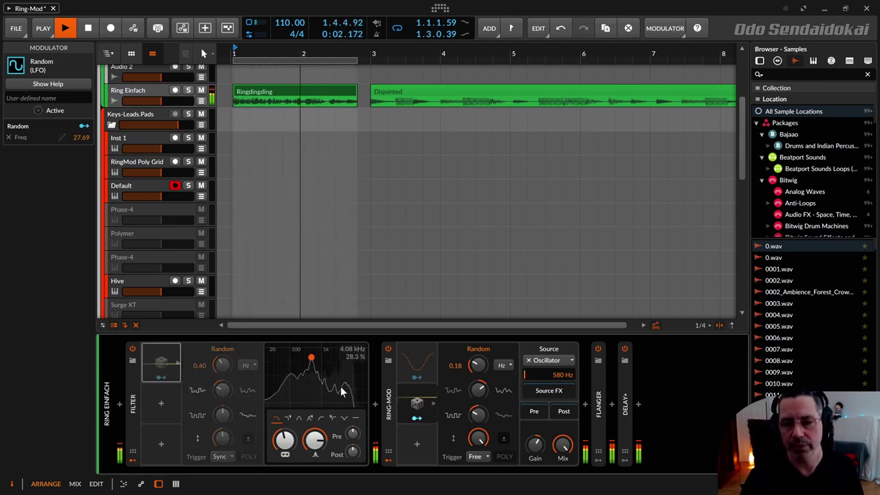
{"action": "left_click_drag", "start_coordinate": [286, 443], "coordinate": [286, 448]}
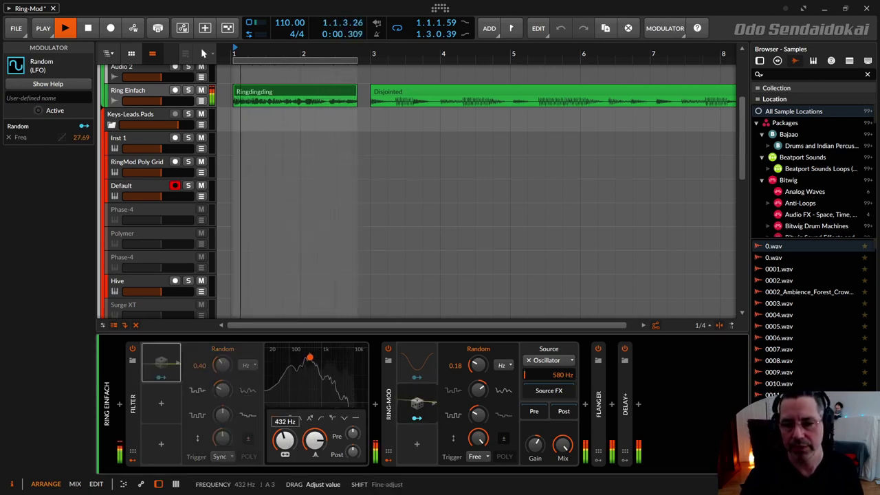
Deactivate the Ring-Mod's Random modulator, raise the filter frequency slightly, and stop playback.
{"action": "right_click", "coordinate": [412, 398]}
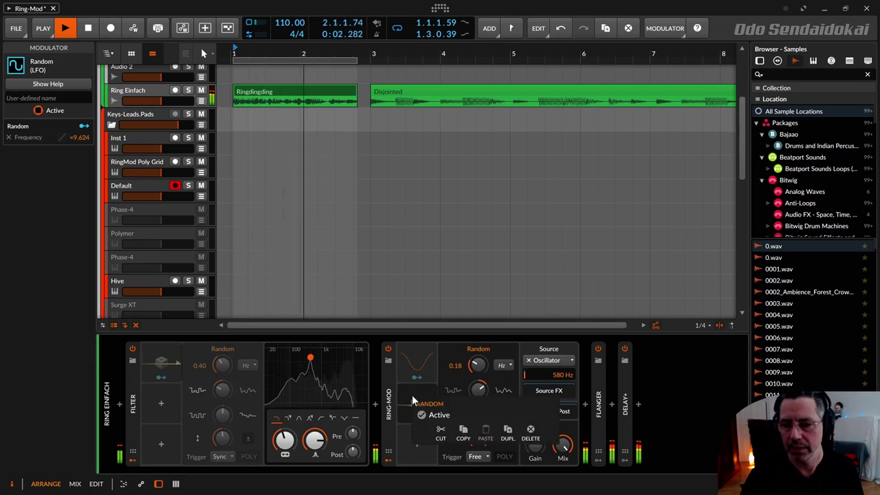
{"action": "left_click", "coordinate": [423, 413]}
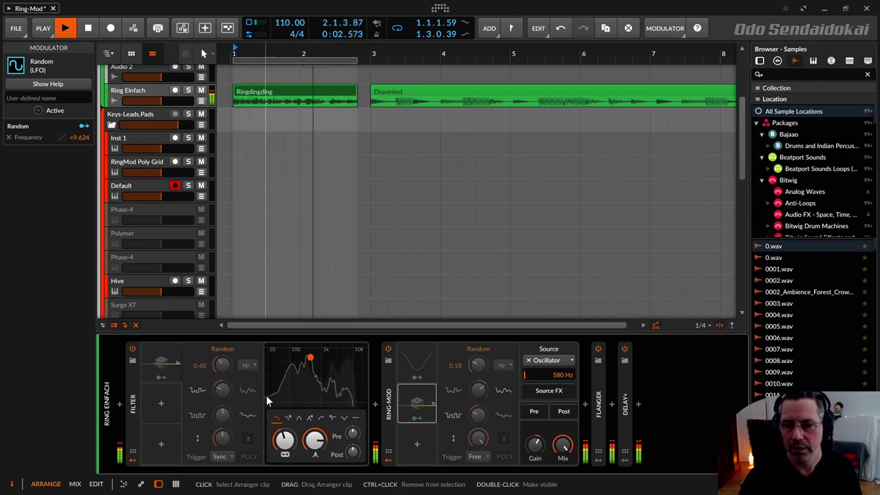
{"action": "left_click_drag", "start_coordinate": [285, 439], "coordinate": [284, 430]}
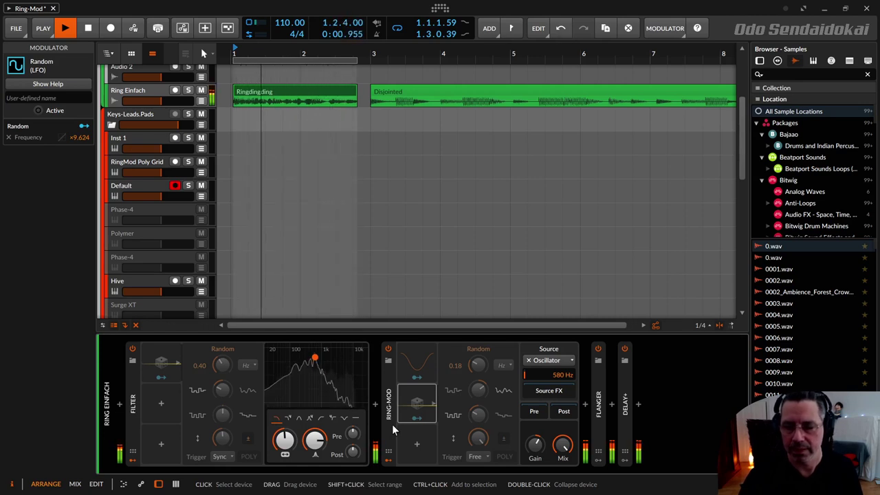
{"action": "key", "text": "space"}
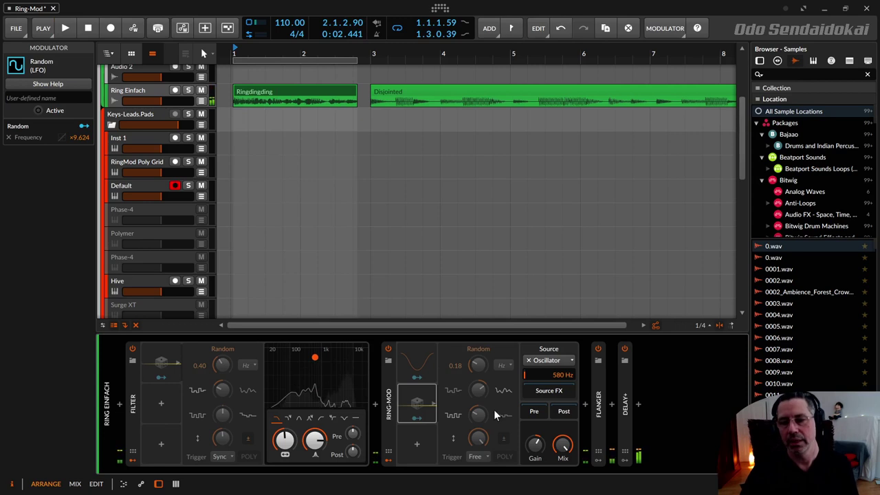